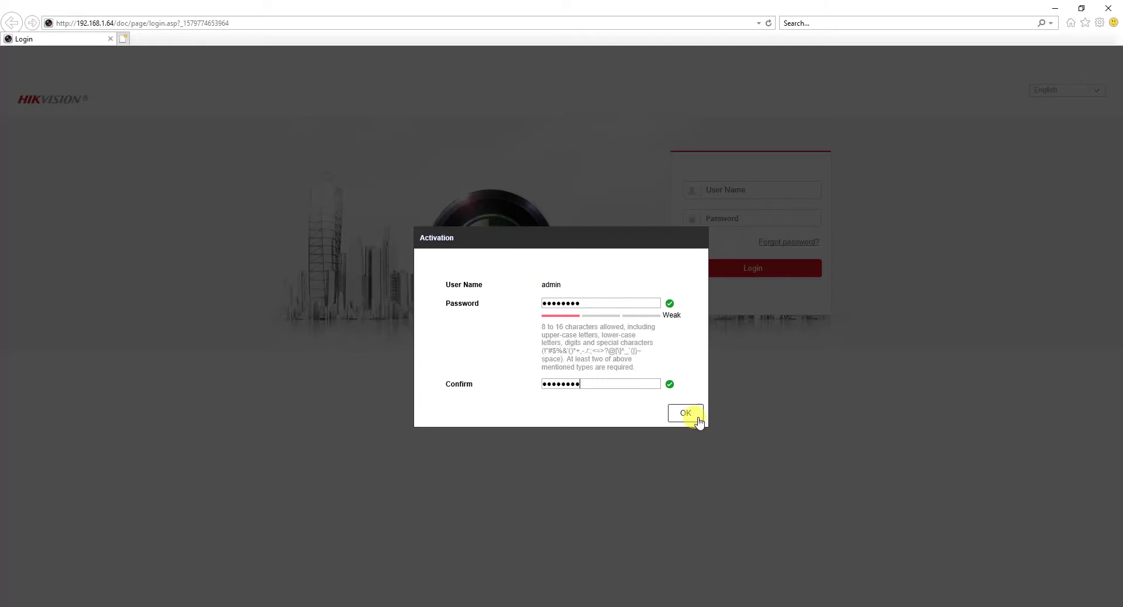
Step: Confirm the camera's activation for the admin account and skip the security question and recovery e-mail setup
click(685, 414)
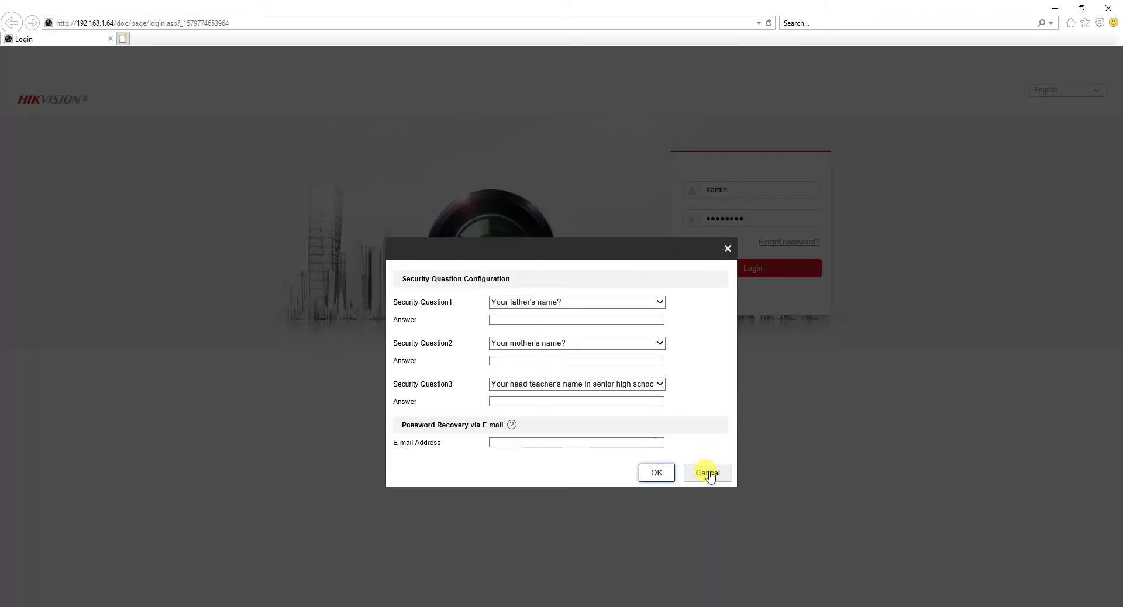
click(708, 473)
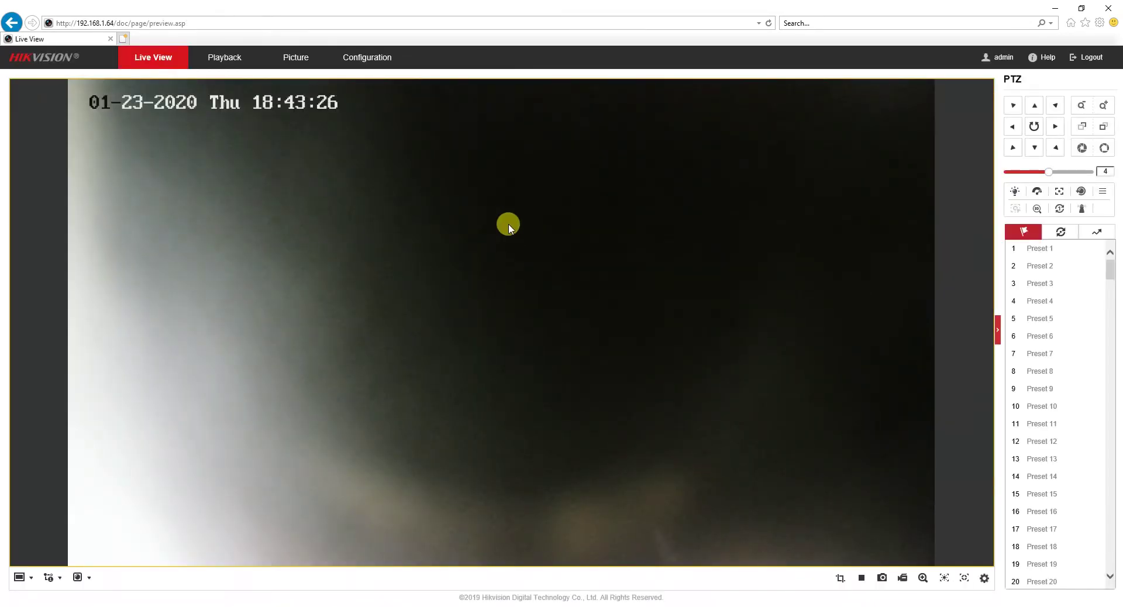
Step: Look over the Playback page and the file types available for searching on the Picture page
click(222, 56)
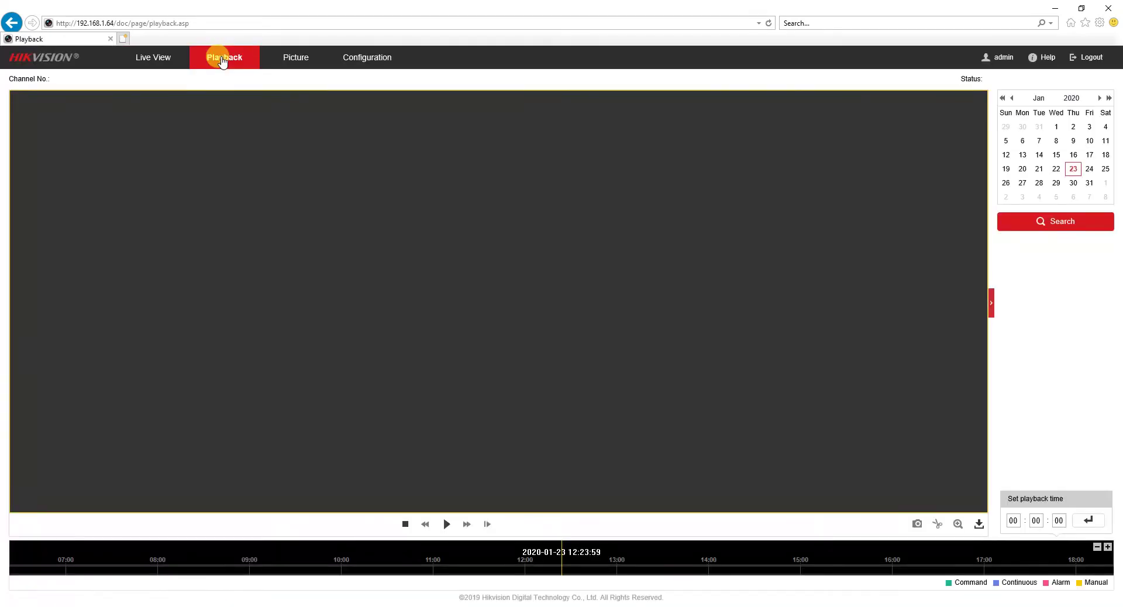
click(295, 58)
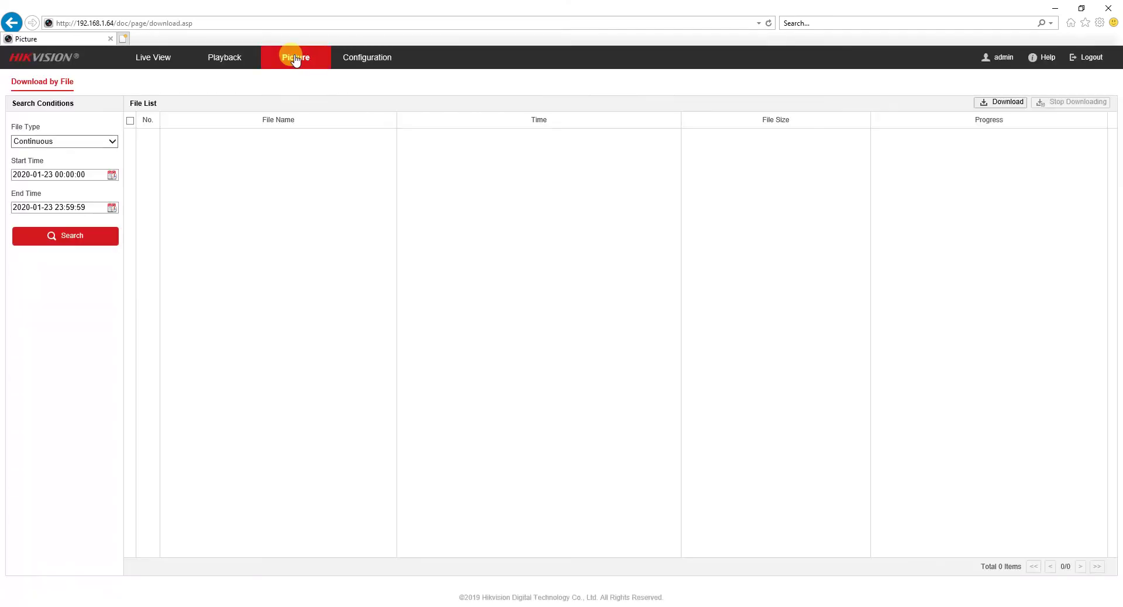
click(103, 143)
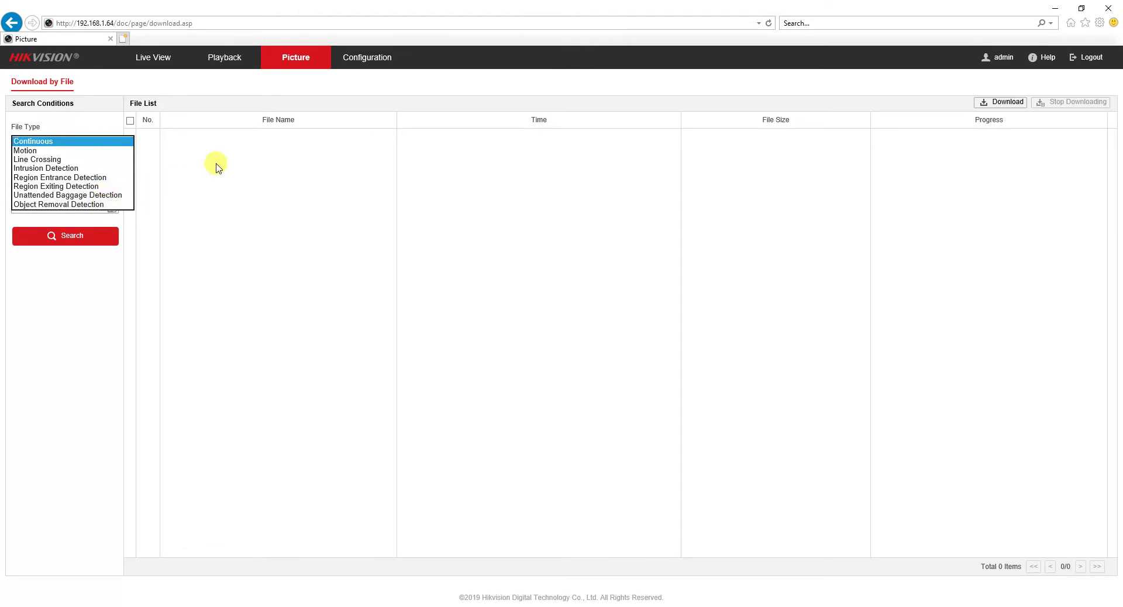
Step: Review the camera's system settings: basic information, time, DST, RS-485 with its PTZ protocol choices, and About
click(354, 57)
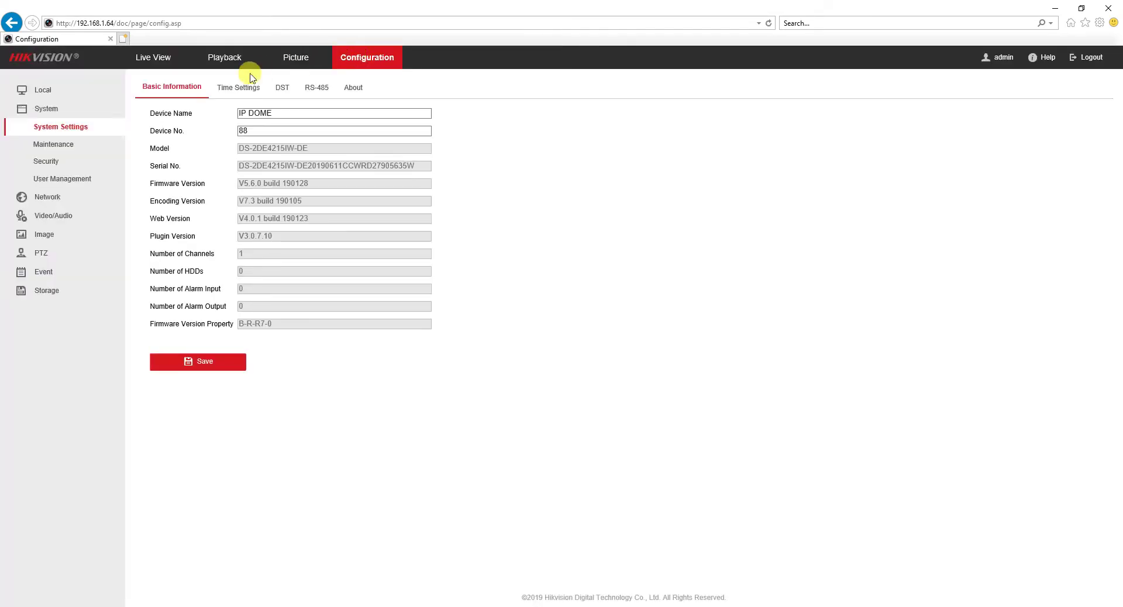
click(232, 89)
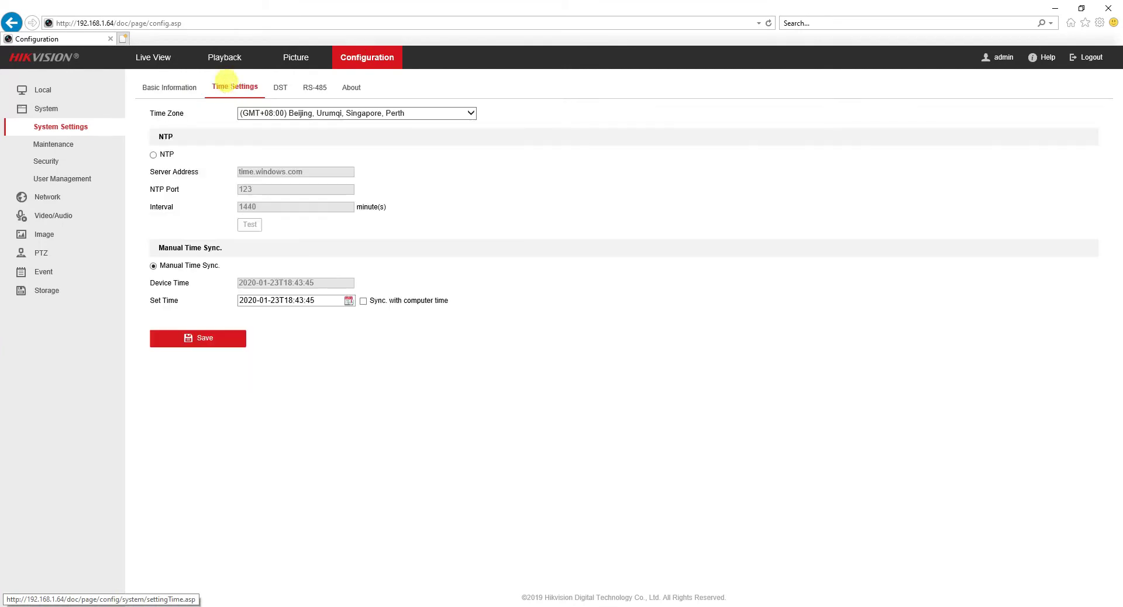
click(277, 86)
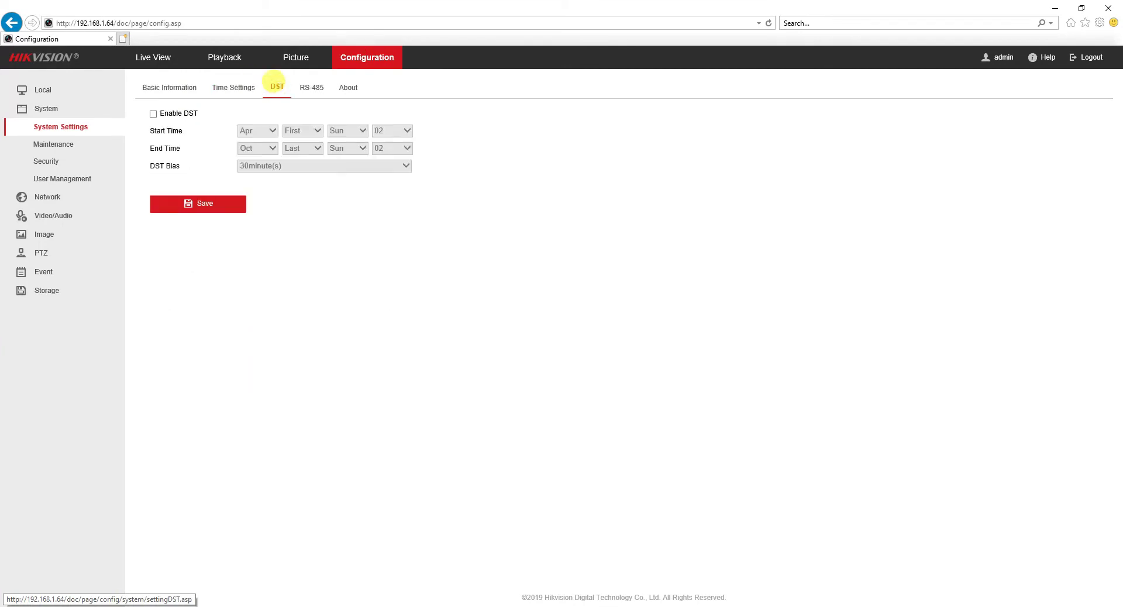
click(308, 90)
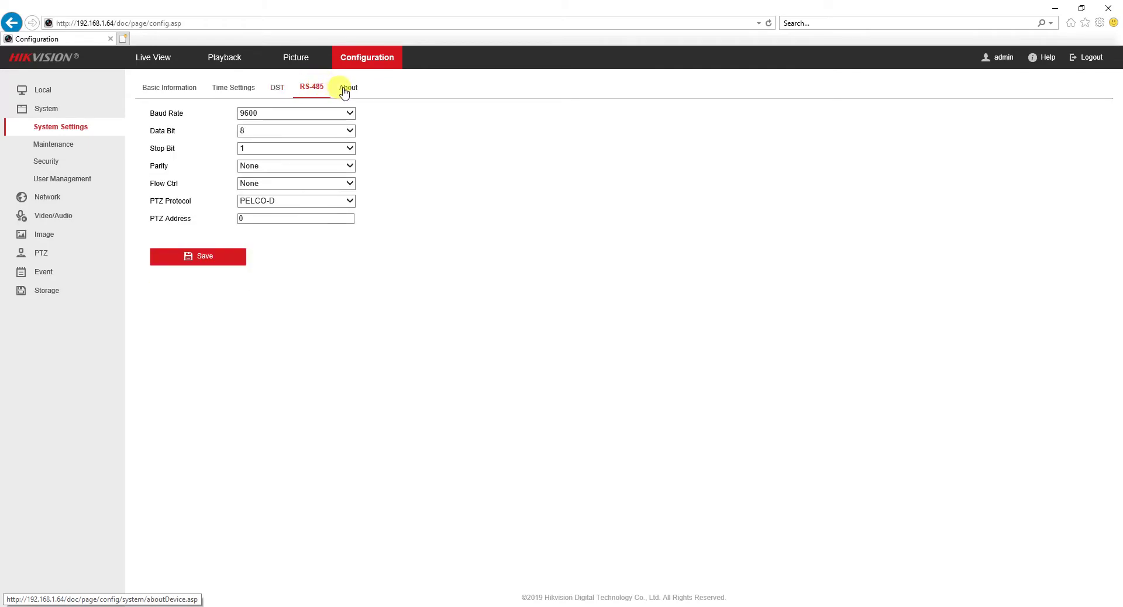
click(320, 201)
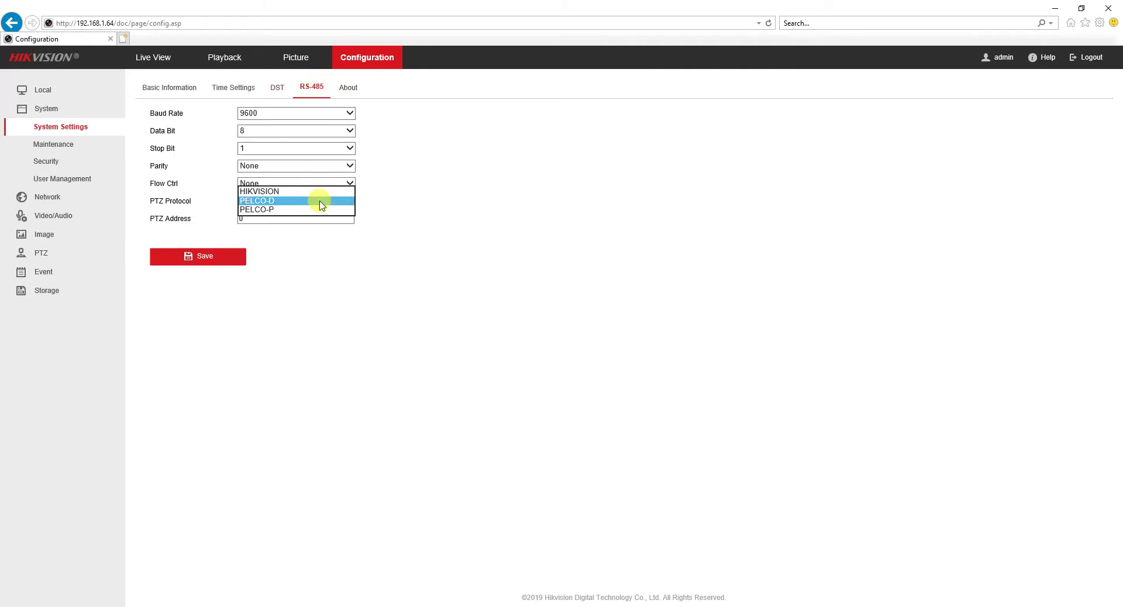
click(448, 190)
click(338, 79)
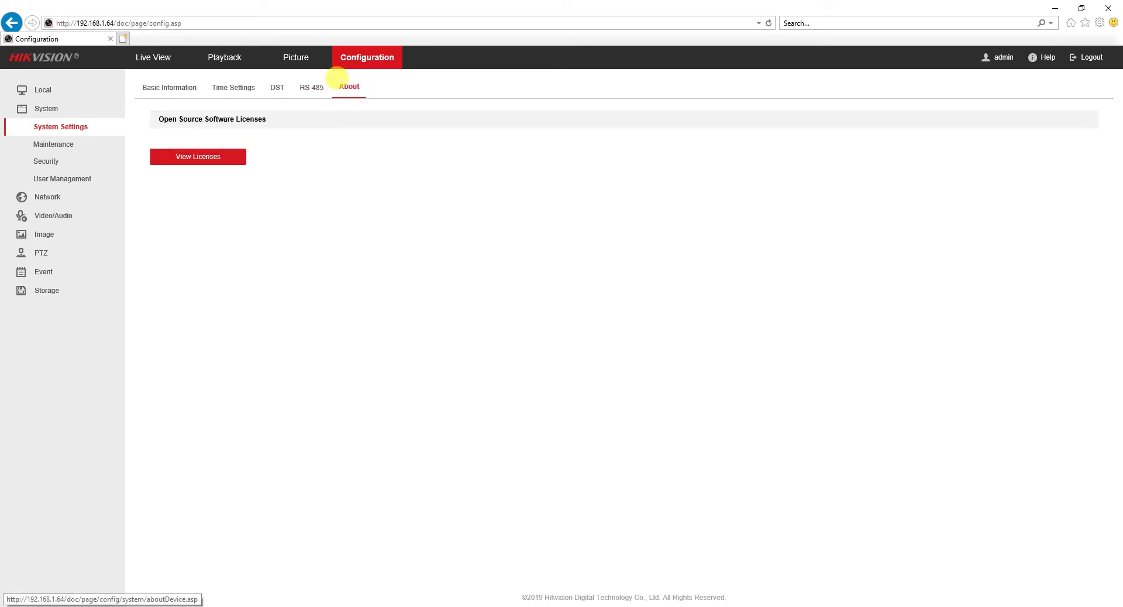
Step: Review the maintenance settings, covering upgrade options, log types, system service, and the security audit log's query filters
click(73, 143)
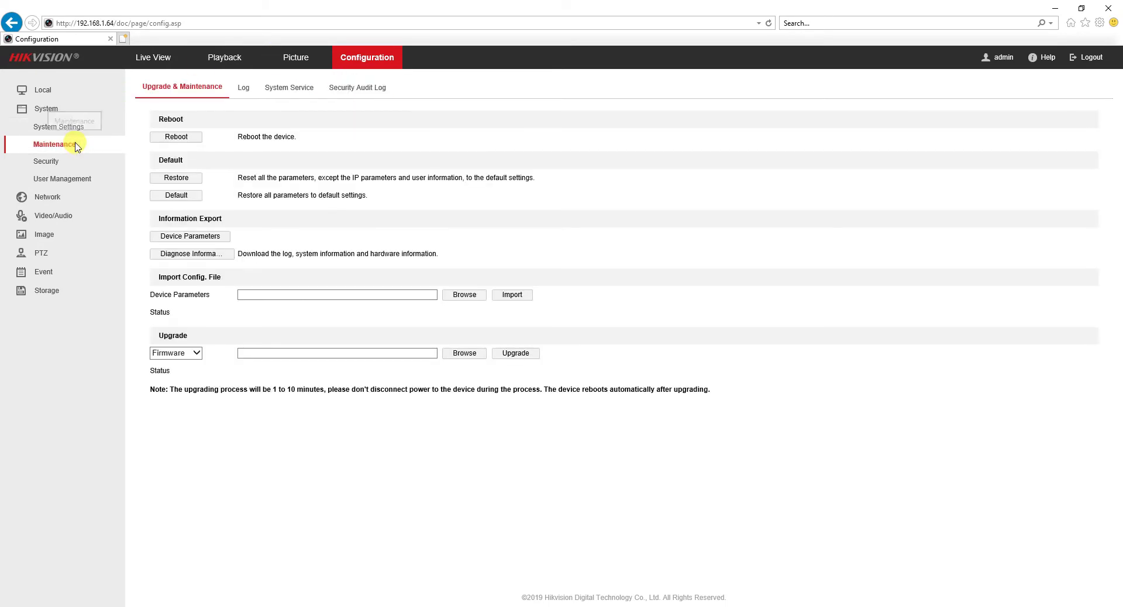
click(240, 89)
click(267, 114)
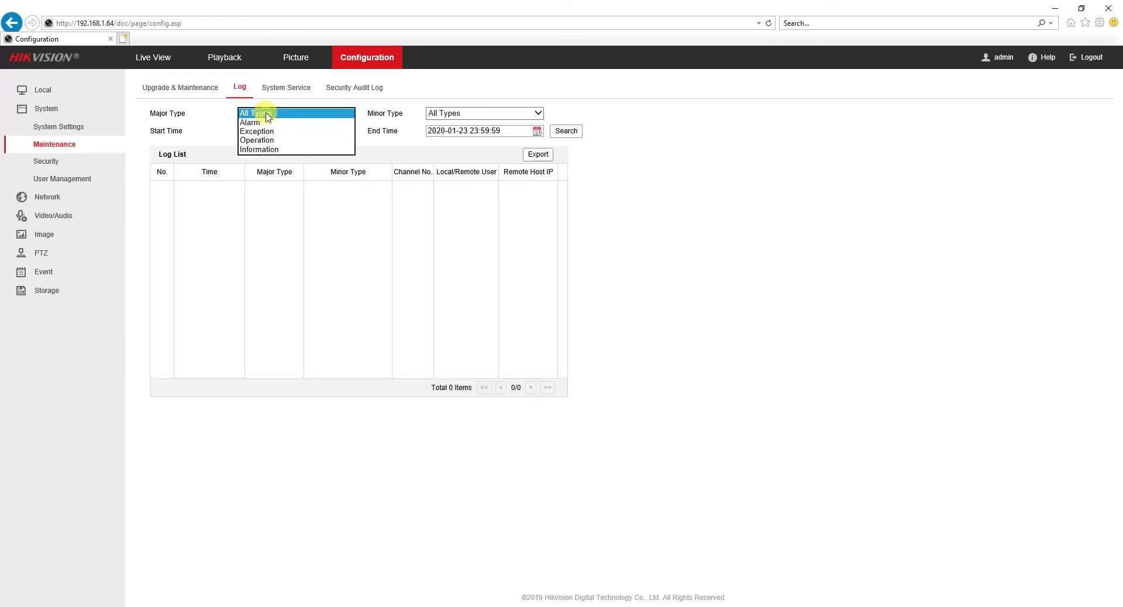
click(286, 87)
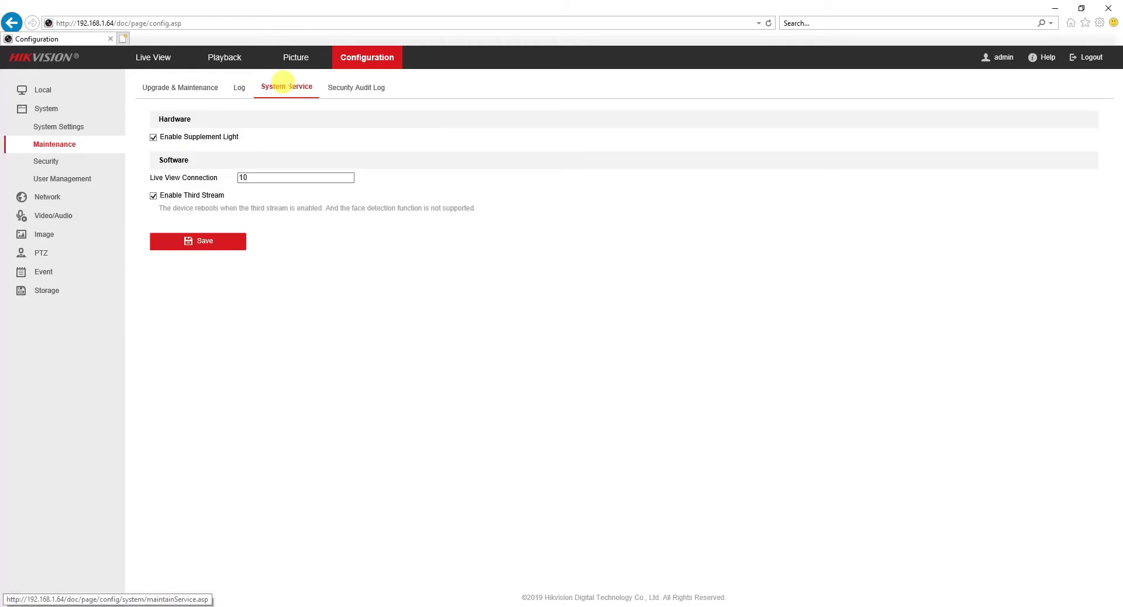
click(355, 91)
click(346, 140)
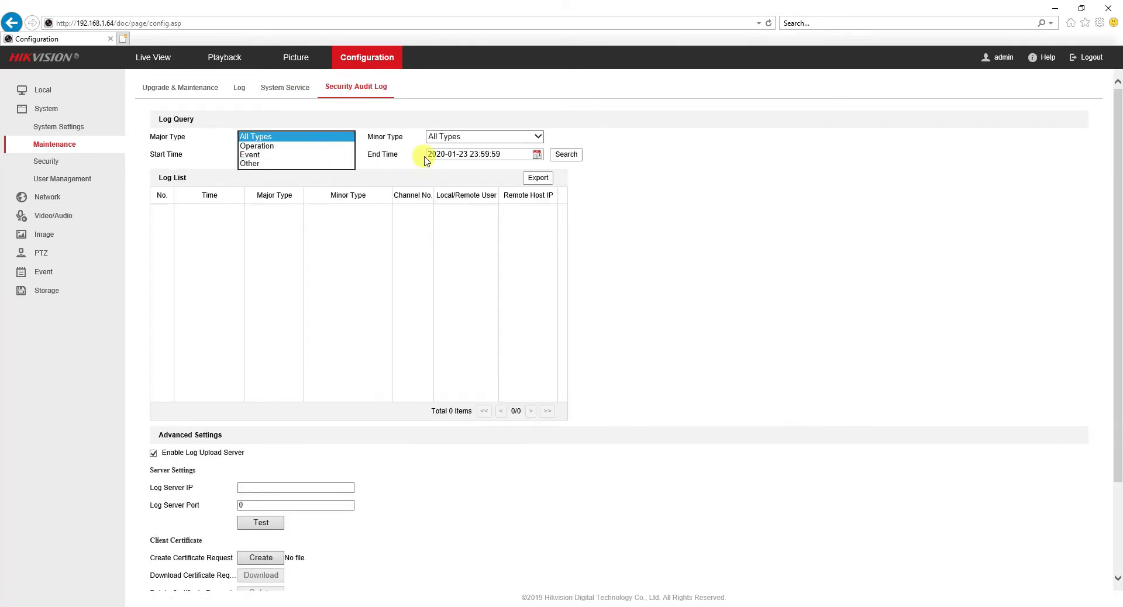
click(429, 138)
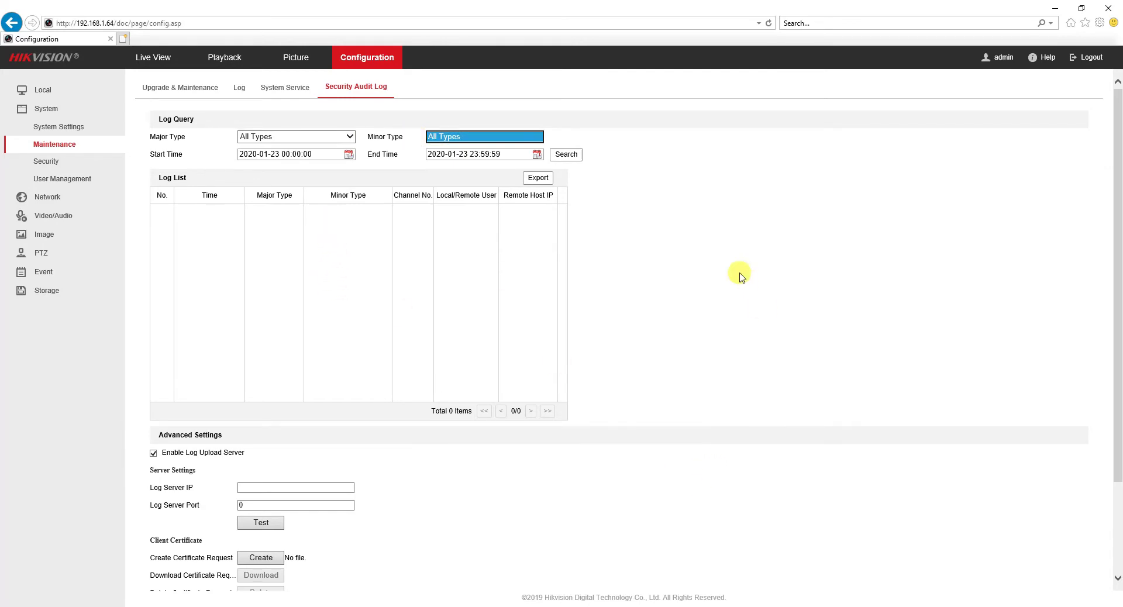
drag(1118, 226, 1119, 272)
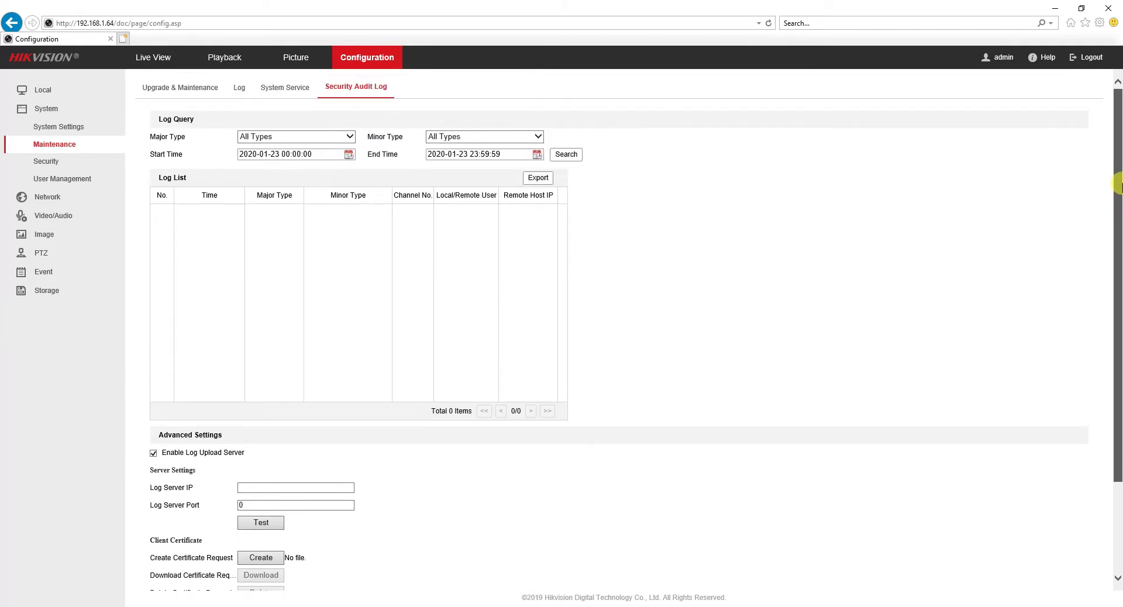
Step: Review the security settings from authentication to advanced security, plus user management and online users
click(62, 166)
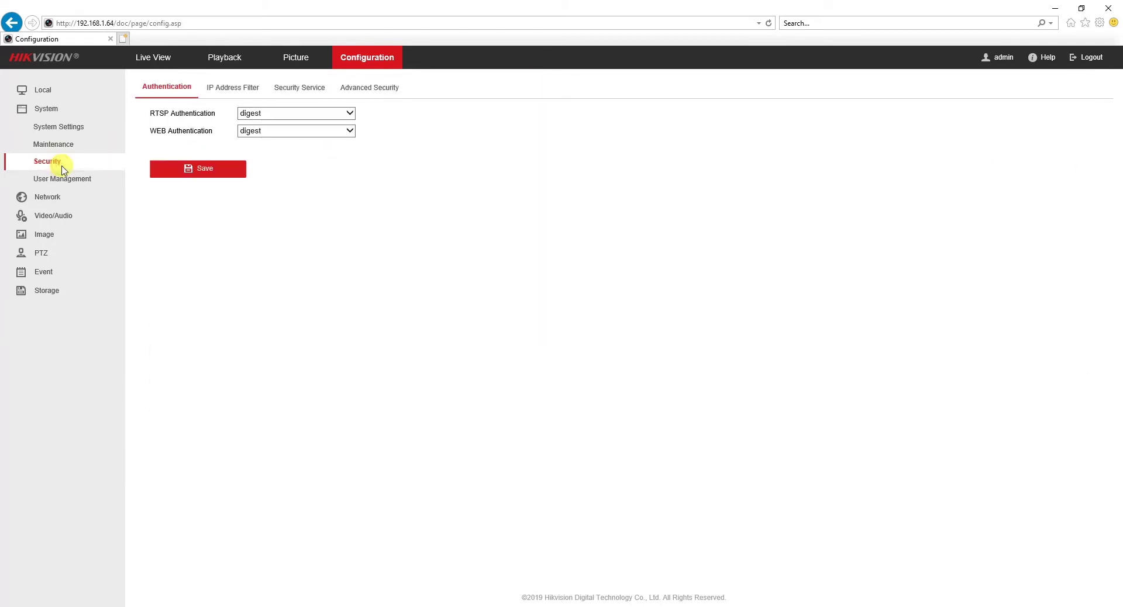
click(223, 87)
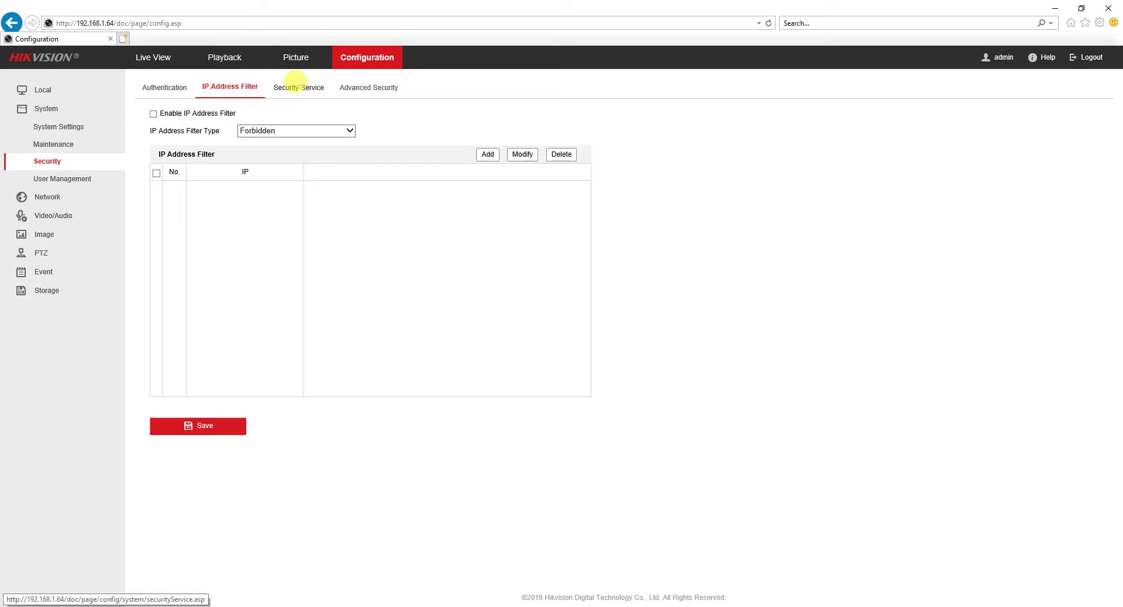
click(296, 85)
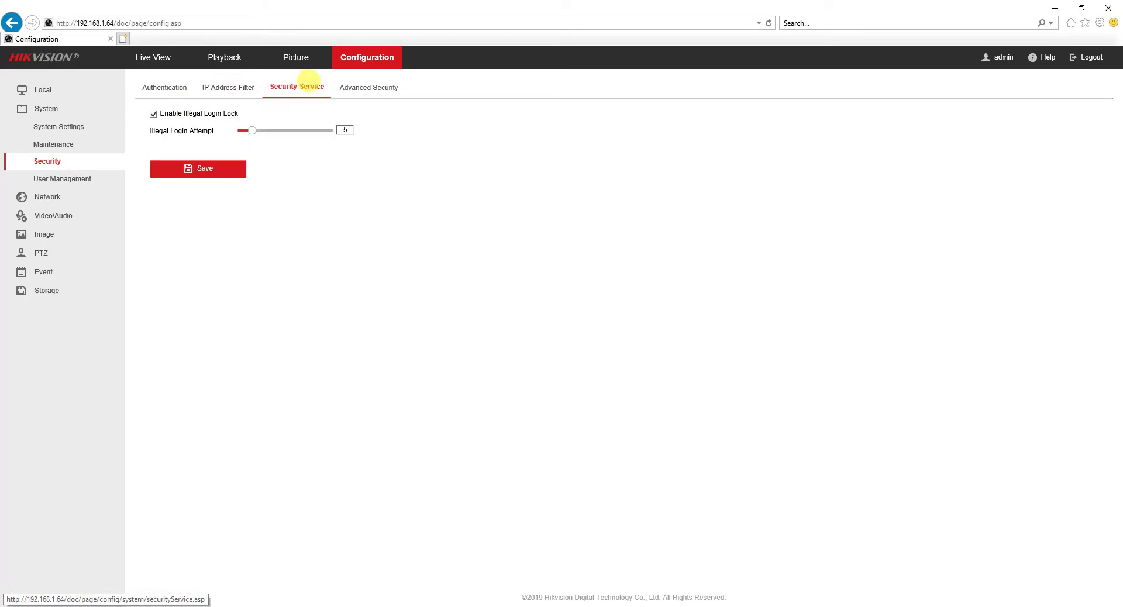
click(380, 87)
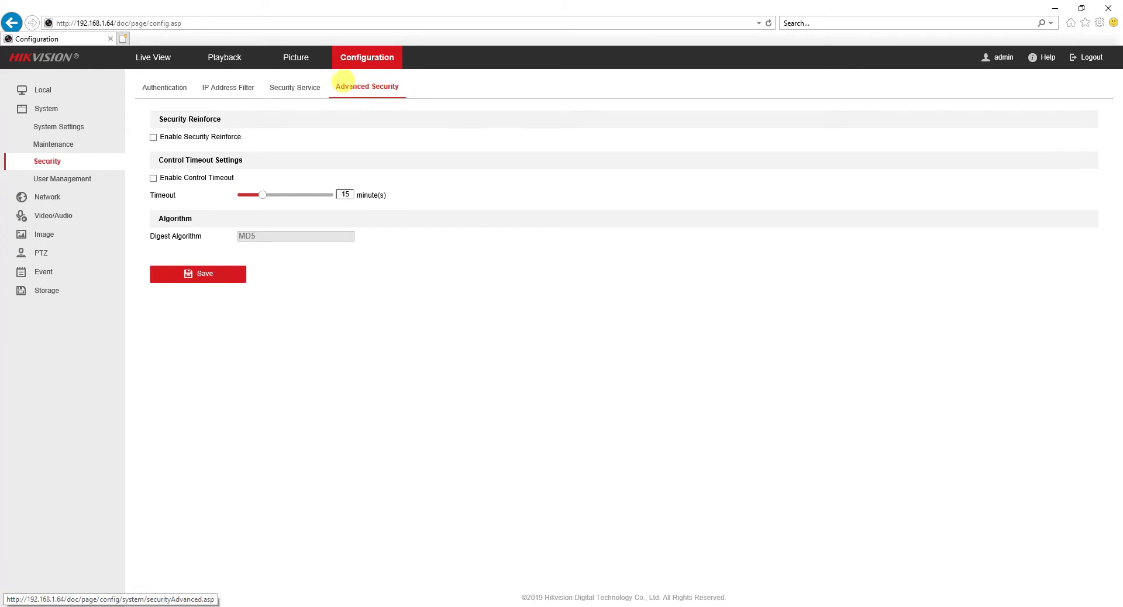
click(66, 184)
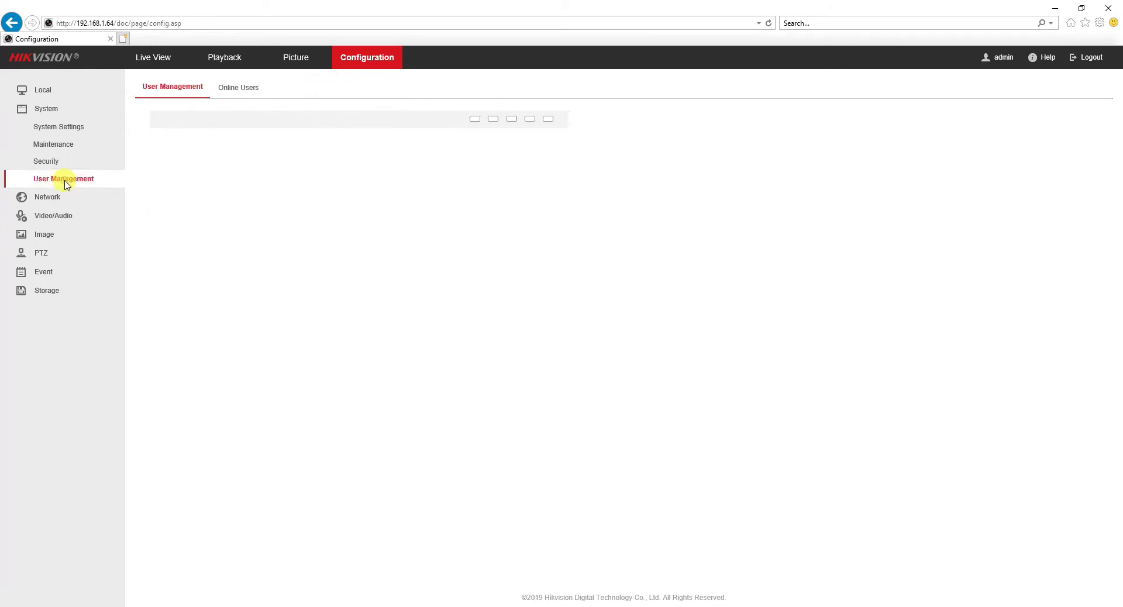
click(240, 88)
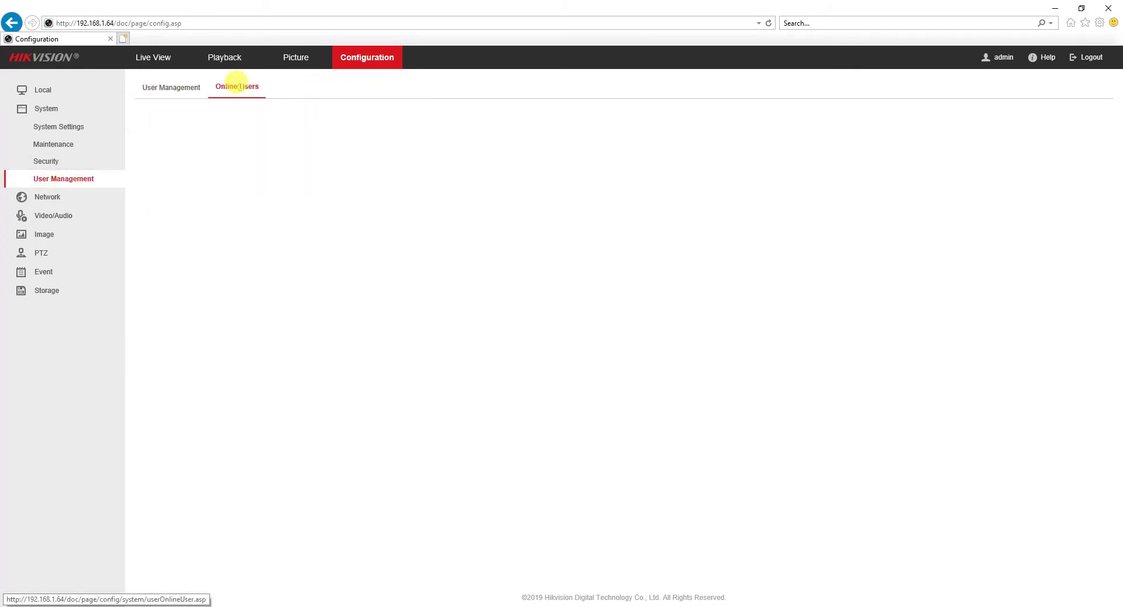
Step: Review the basic network settings: TCP/IP with its NIC type choices, DDNS, PPPoE, Port, NAT, and Multicast
click(49, 201)
click(345, 114)
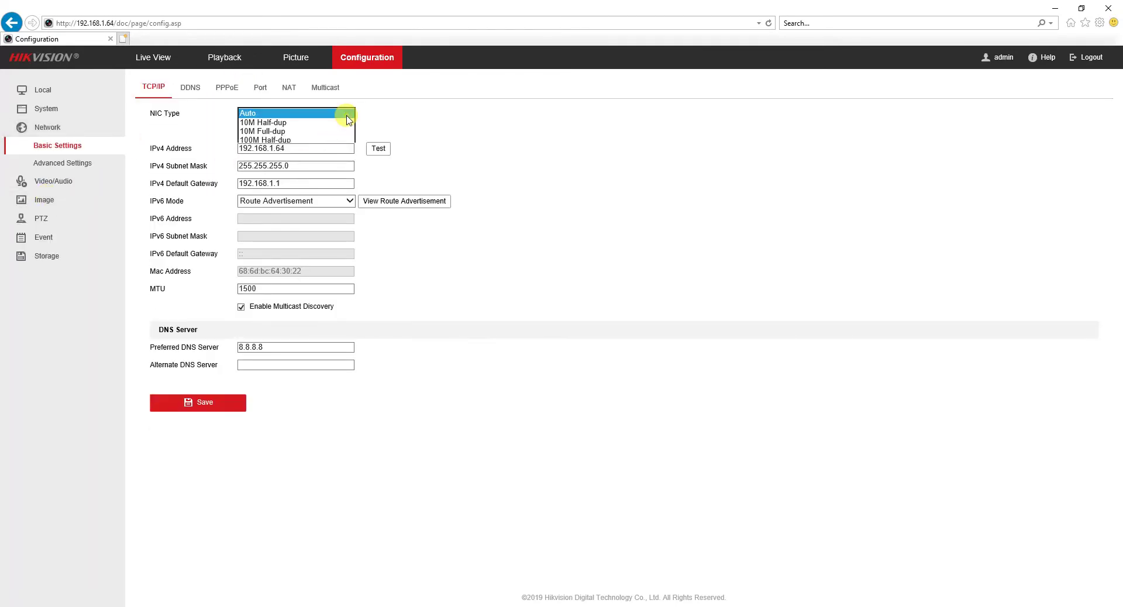
click(421, 94)
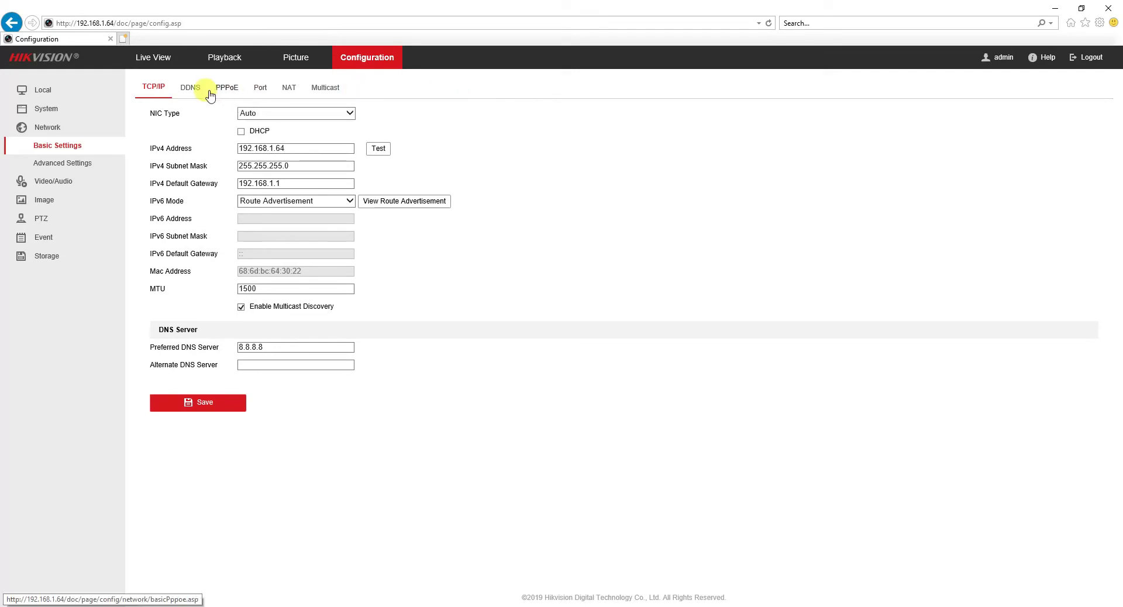
click(190, 87)
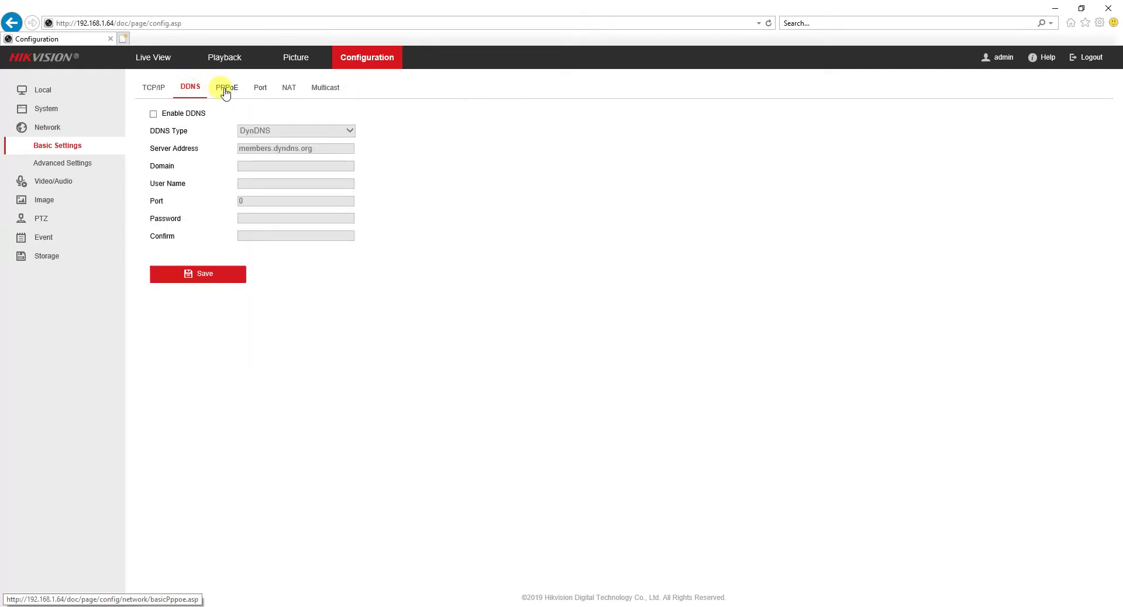
click(226, 91)
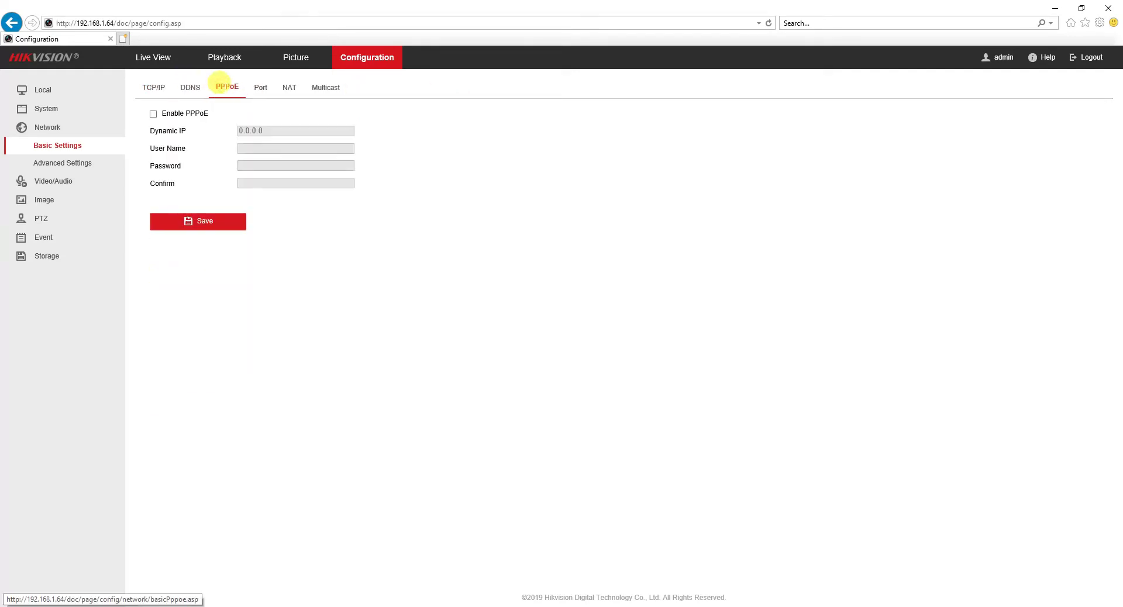
click(262, 92)
click(291, 91)
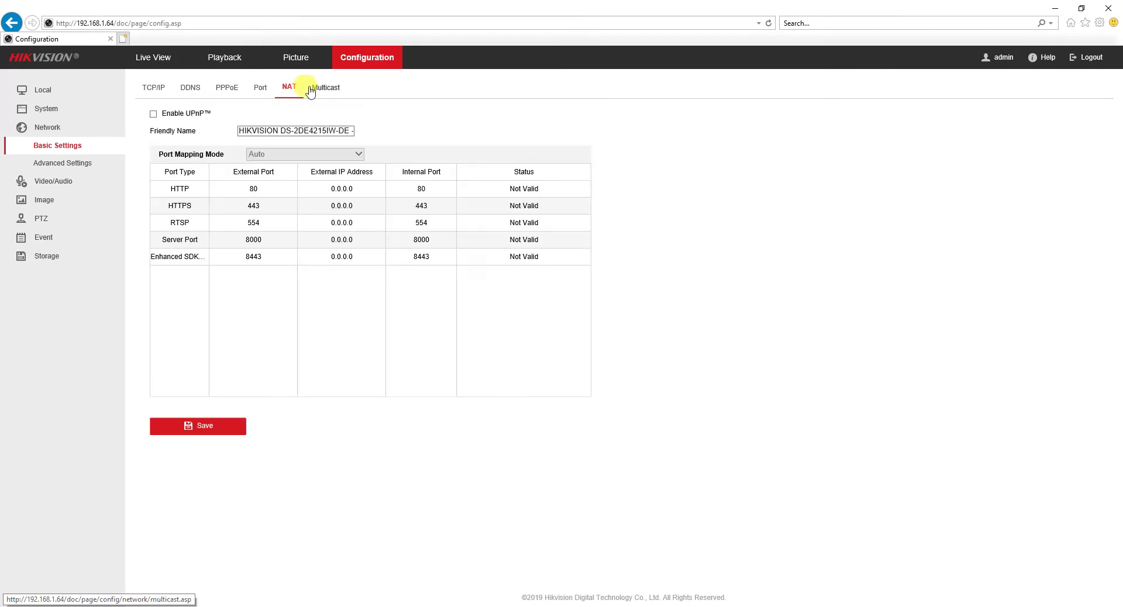
click(330, 89)
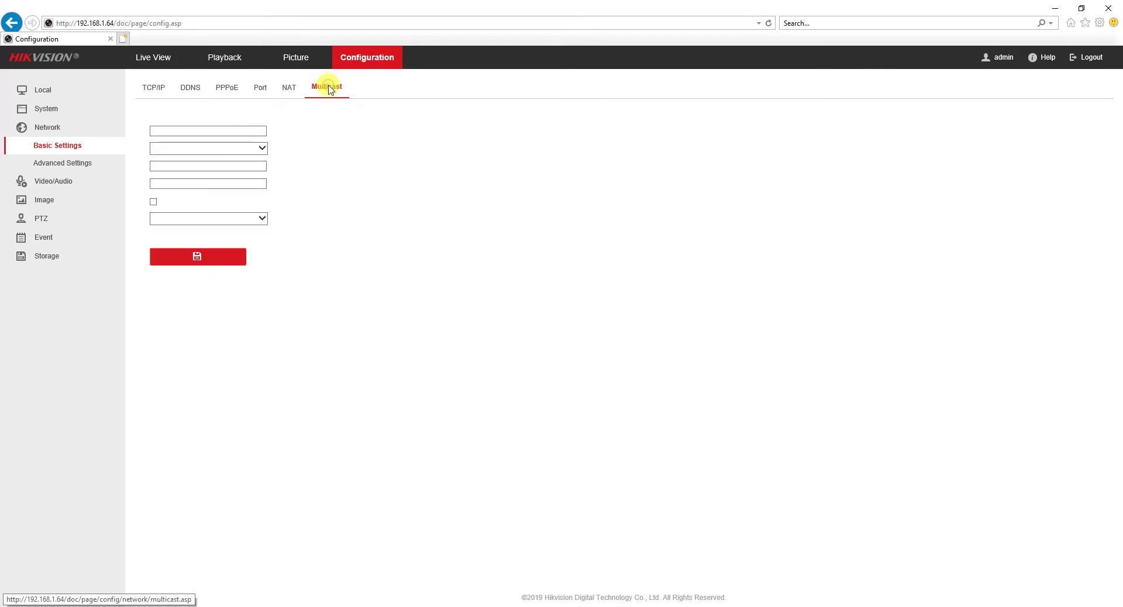
Step: Review the advanced network settings: SNMP, FTP, Email, Platform Access, HTTPS, QoS, 802.1x, Integration Protocol, and Network Service
click(64, 164)
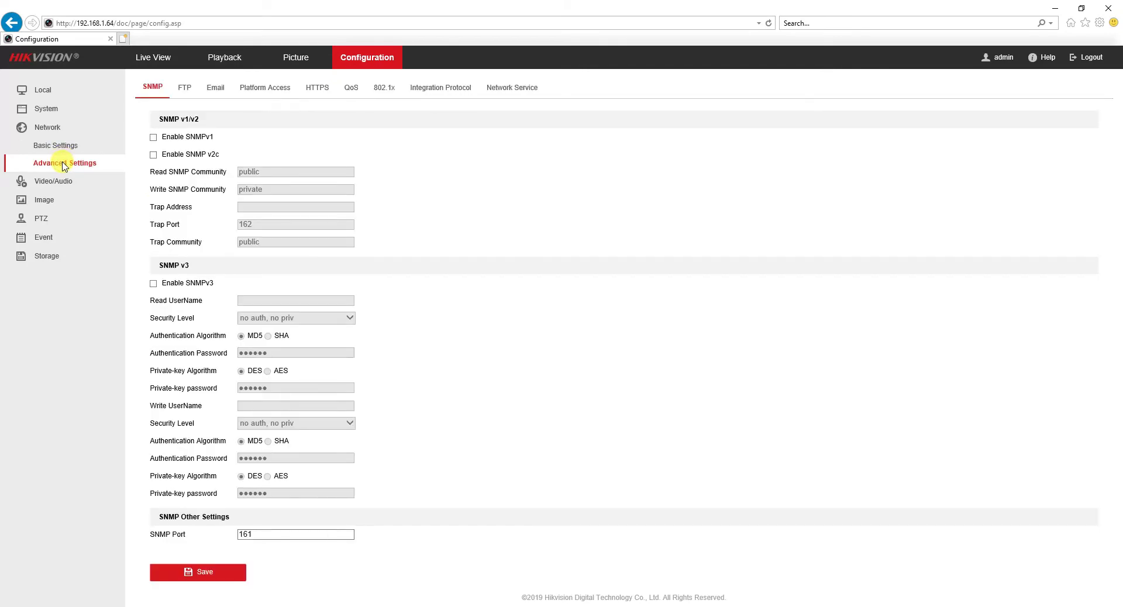
click(185, 89)
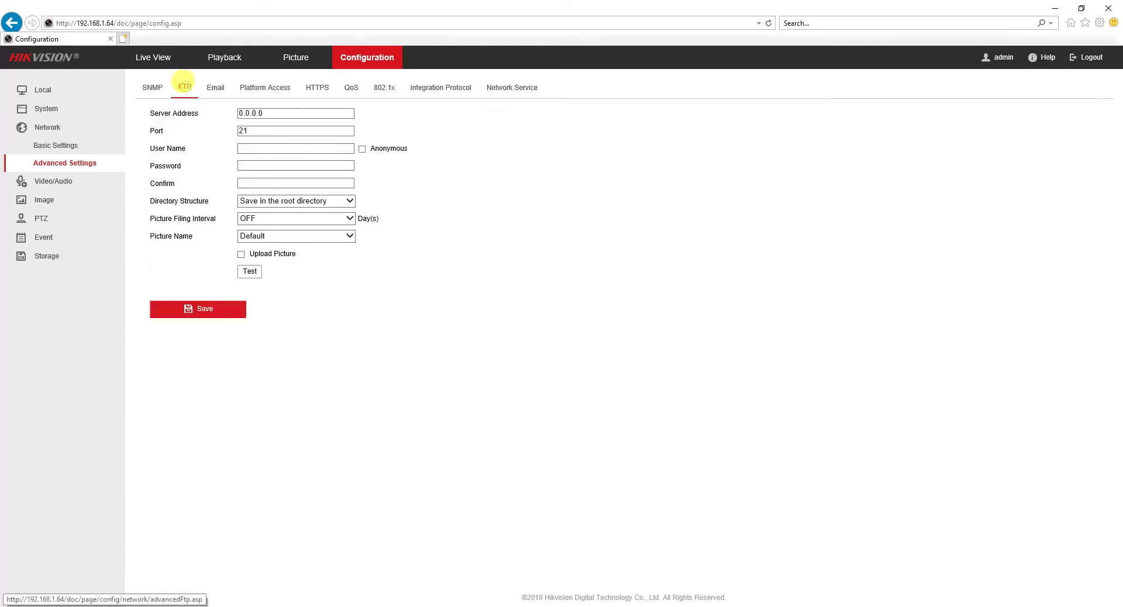
click(217, 89)
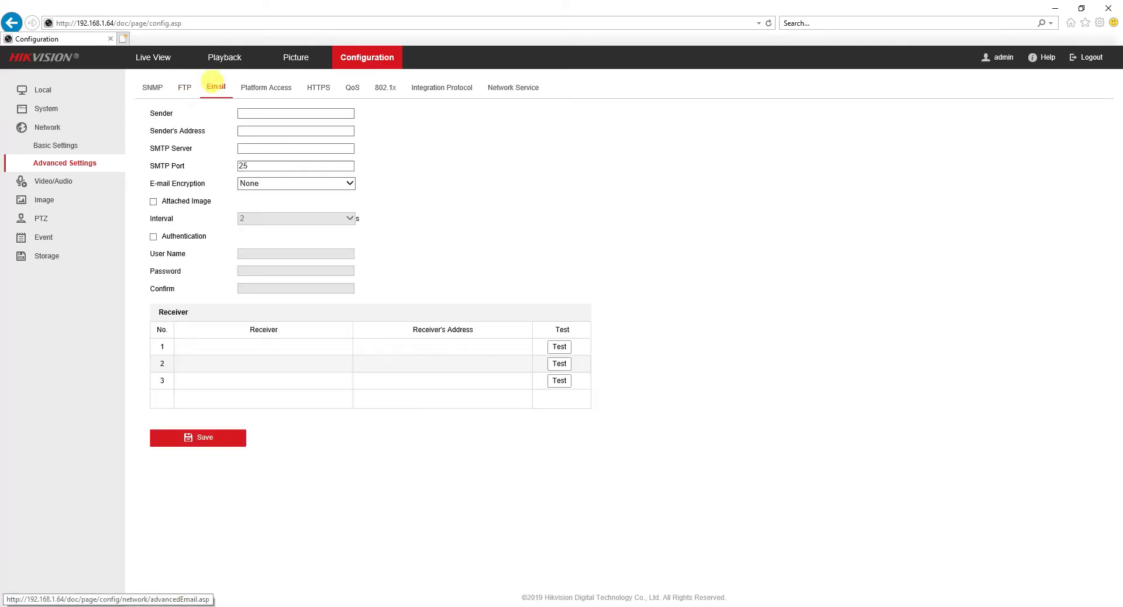
click(259, 90)
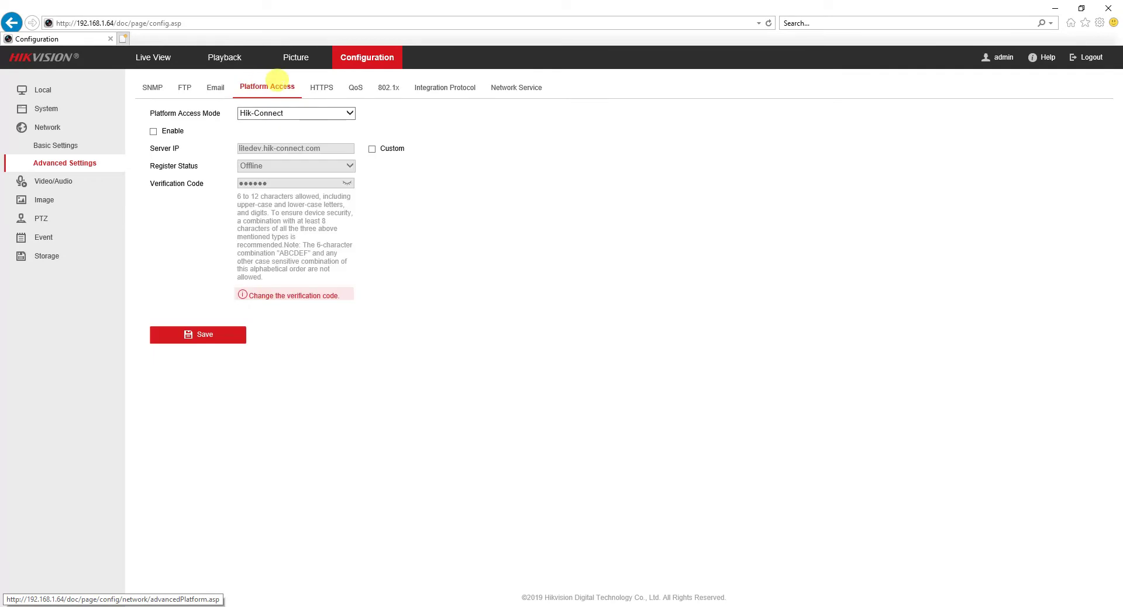
click(327, 89)
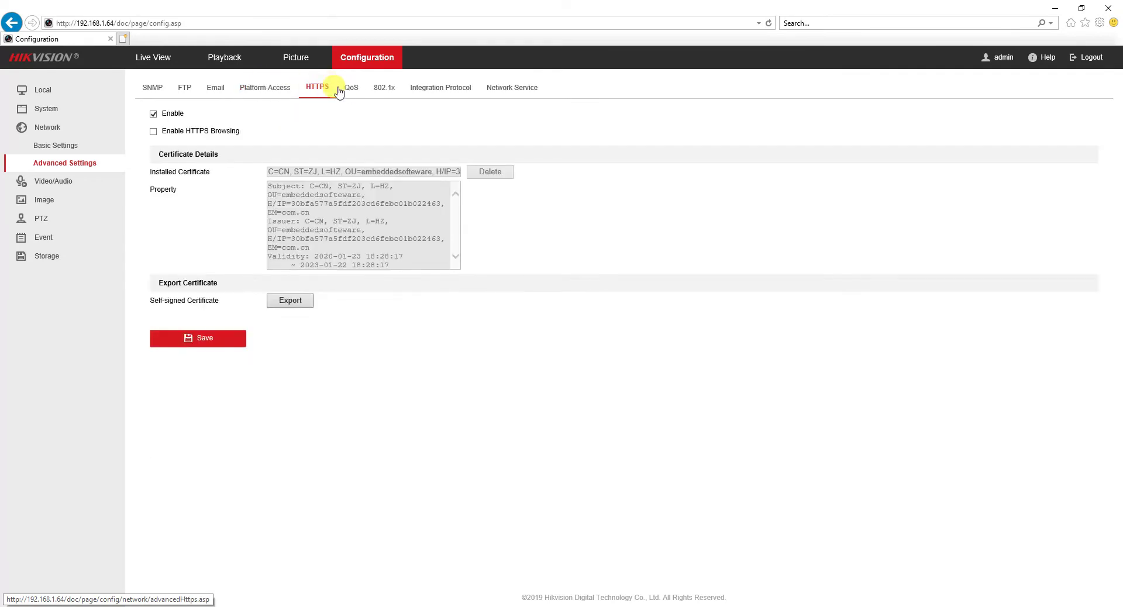
click(354, 89)
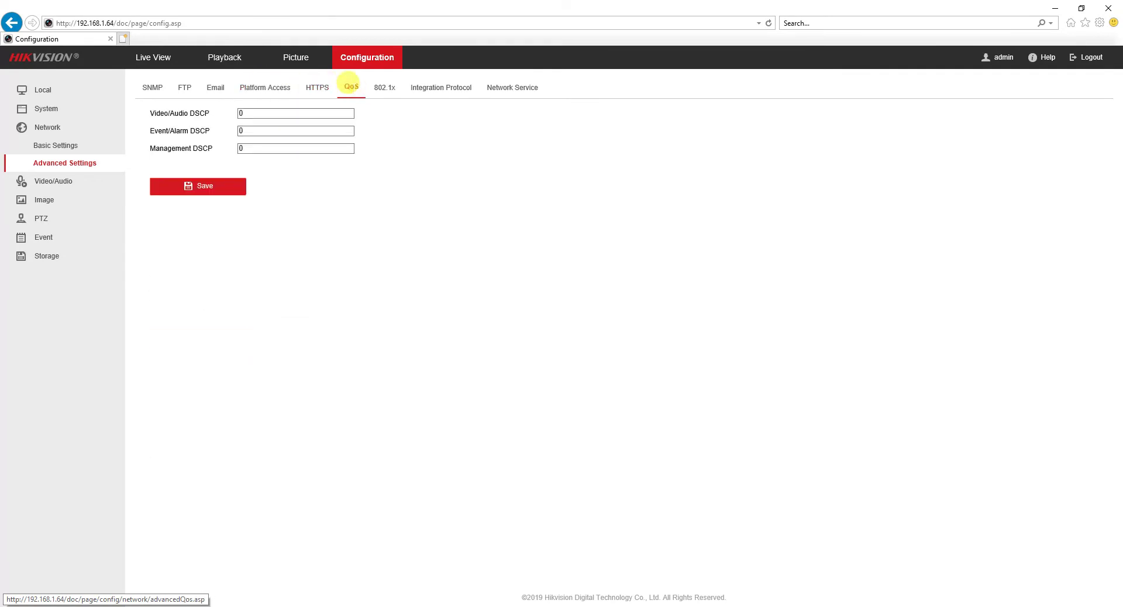
click(384, 89)
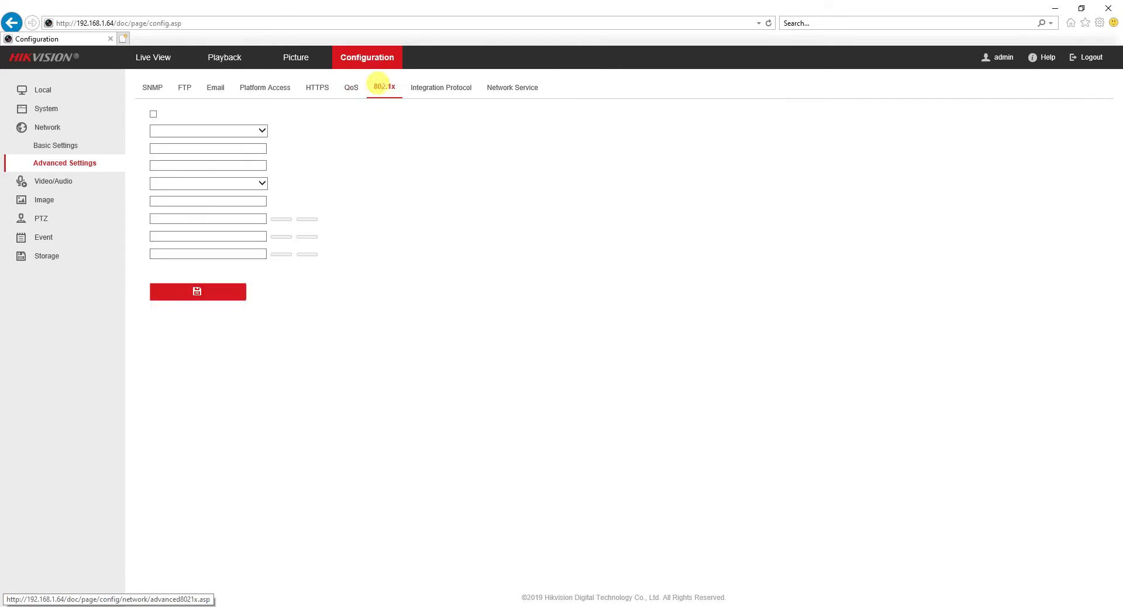
click(425, 86)
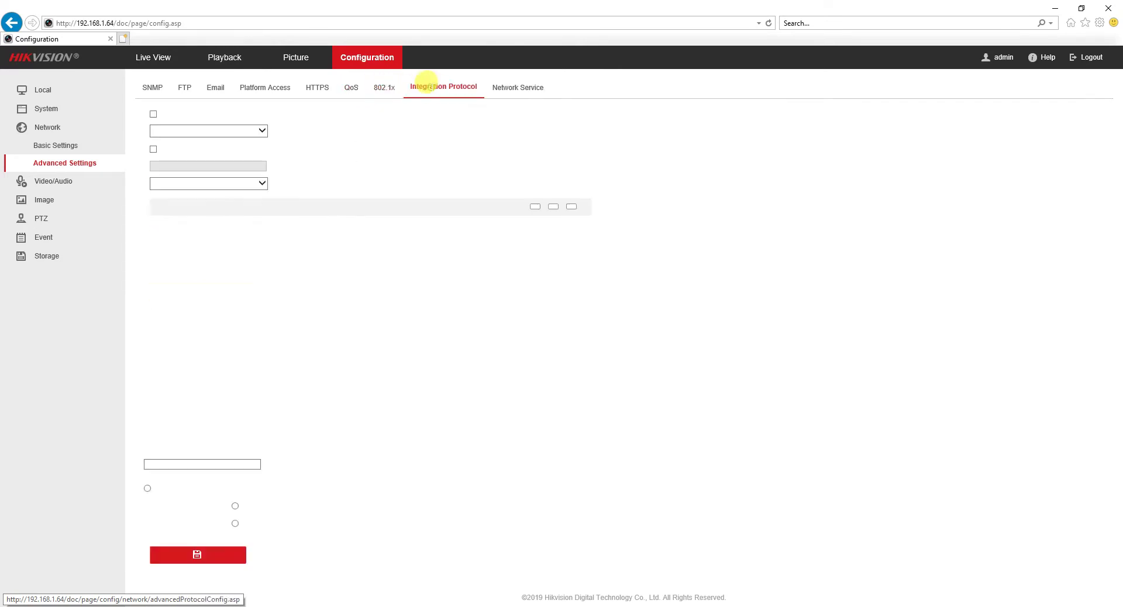
click(501, 89)
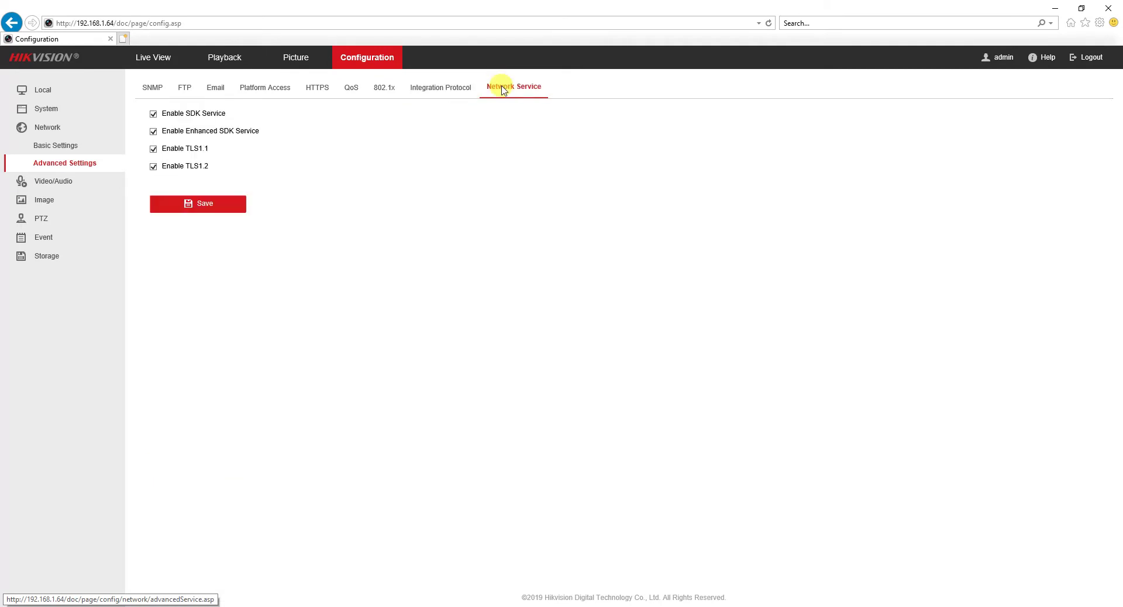
Step: Review the video/audio settings: stream type, resolution and video encoding choices, plus ROI and Display Info. on Stream
click(42, 181)
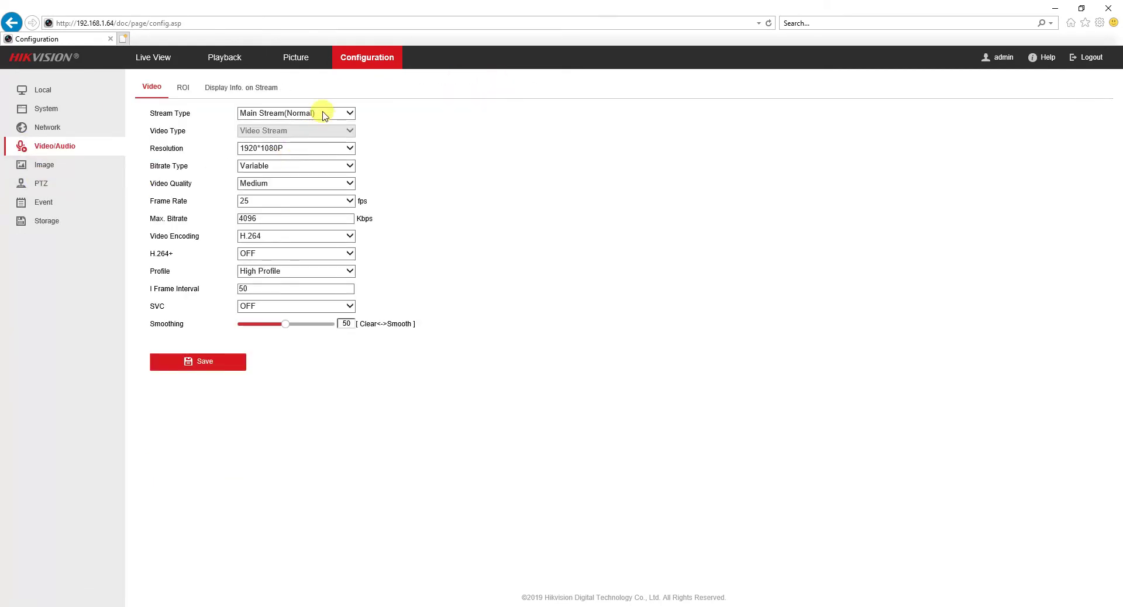
click(324, 113)
click(322, 122)
click(323, 148)
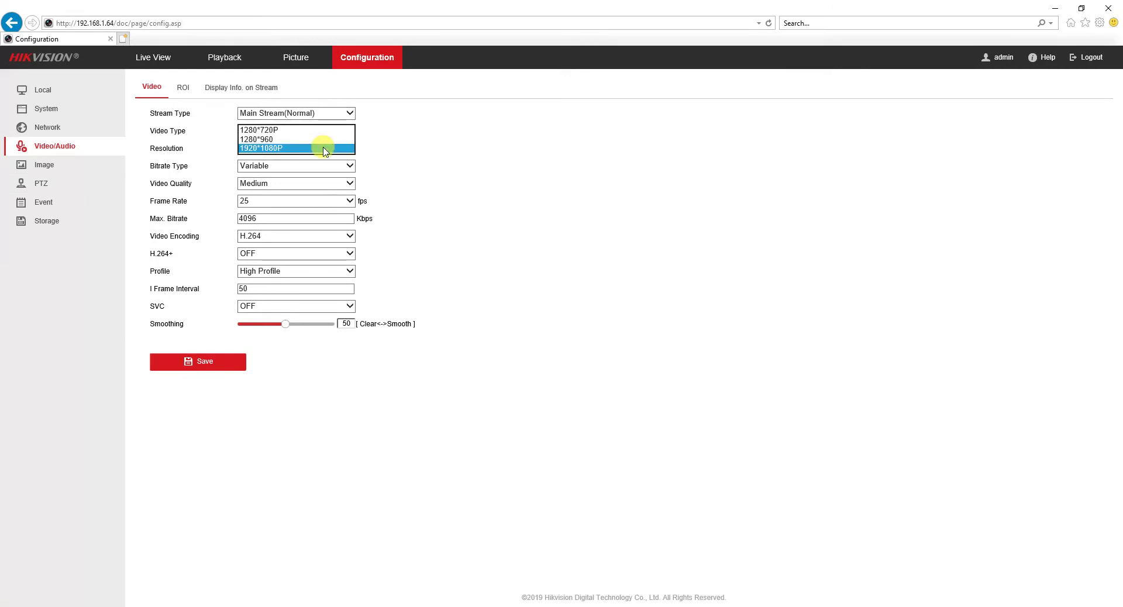
click(323, 148)
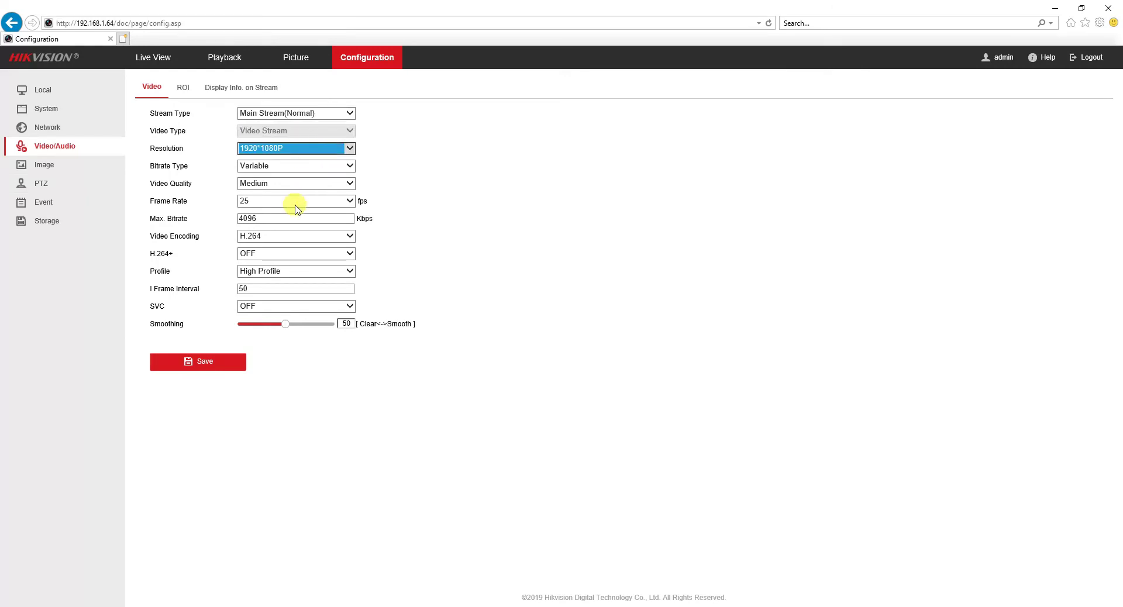
click(290, 236)
click(291, 236)
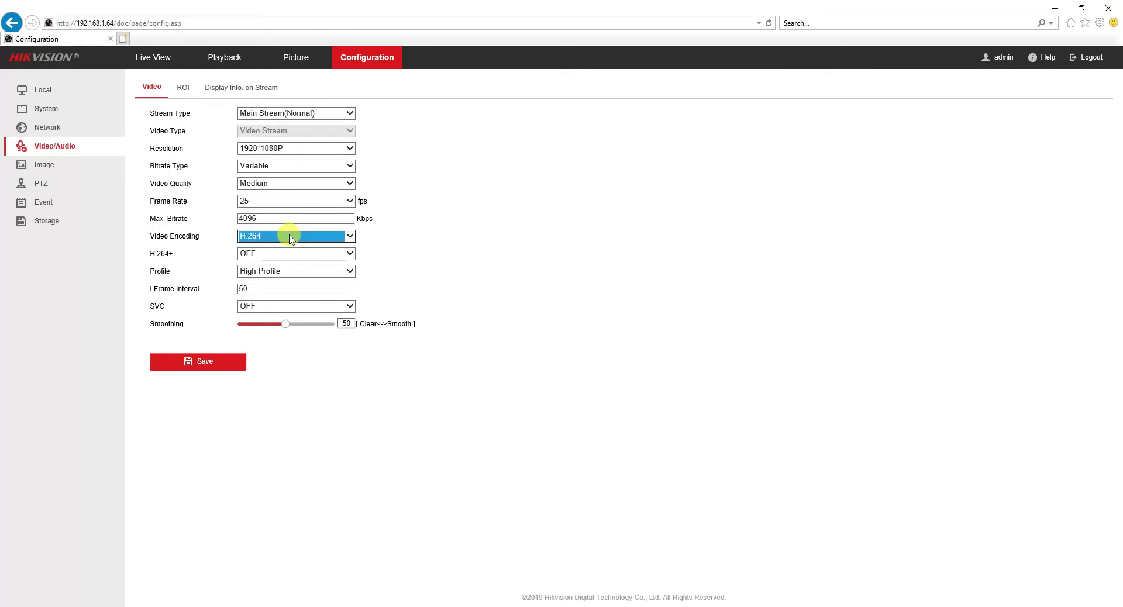
click(191, 89)
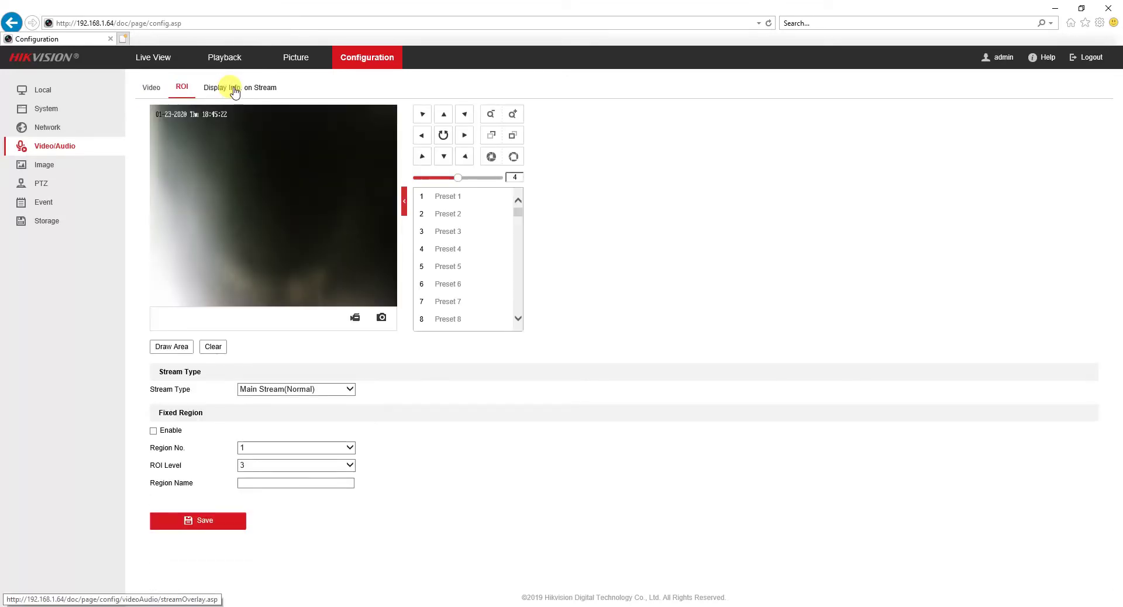
click(235, 92)
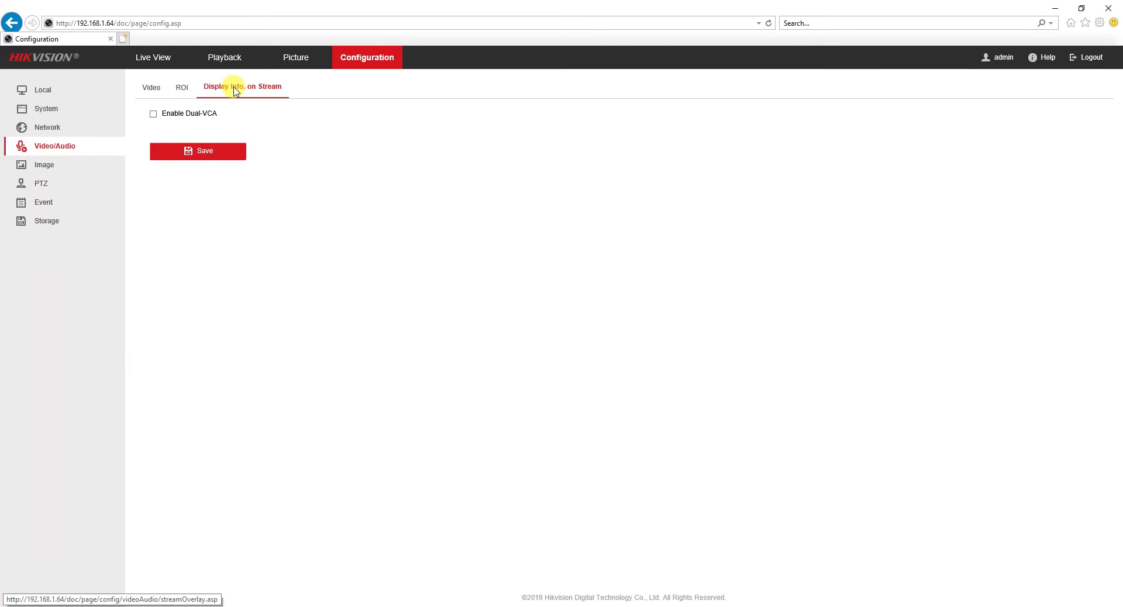
Step: Open the image display settings and review the available scene choices
click(47, 166)
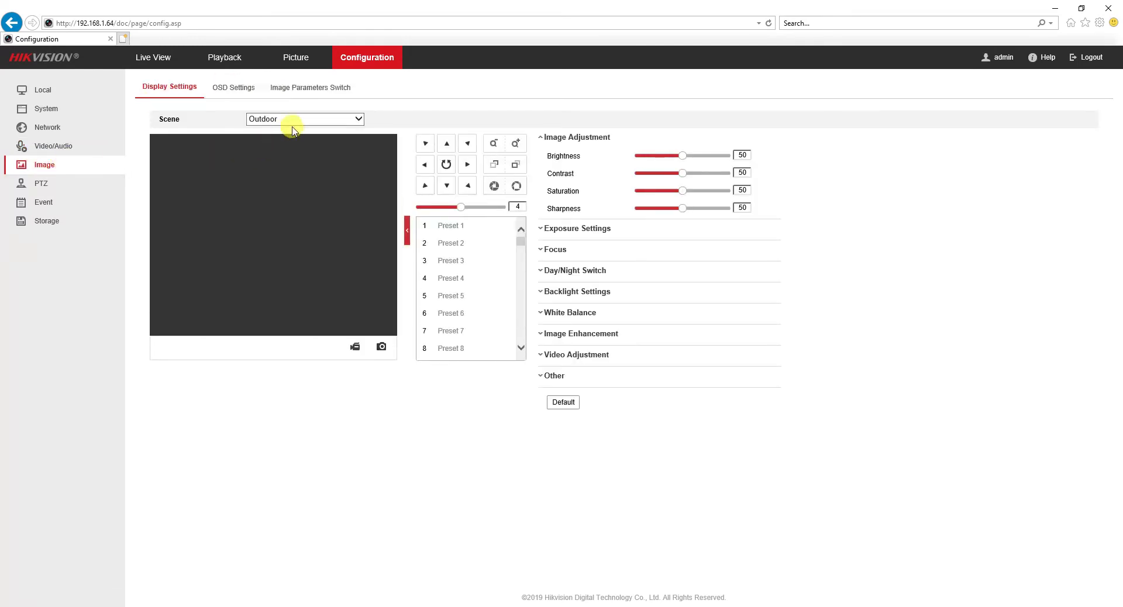
click(319, 118)
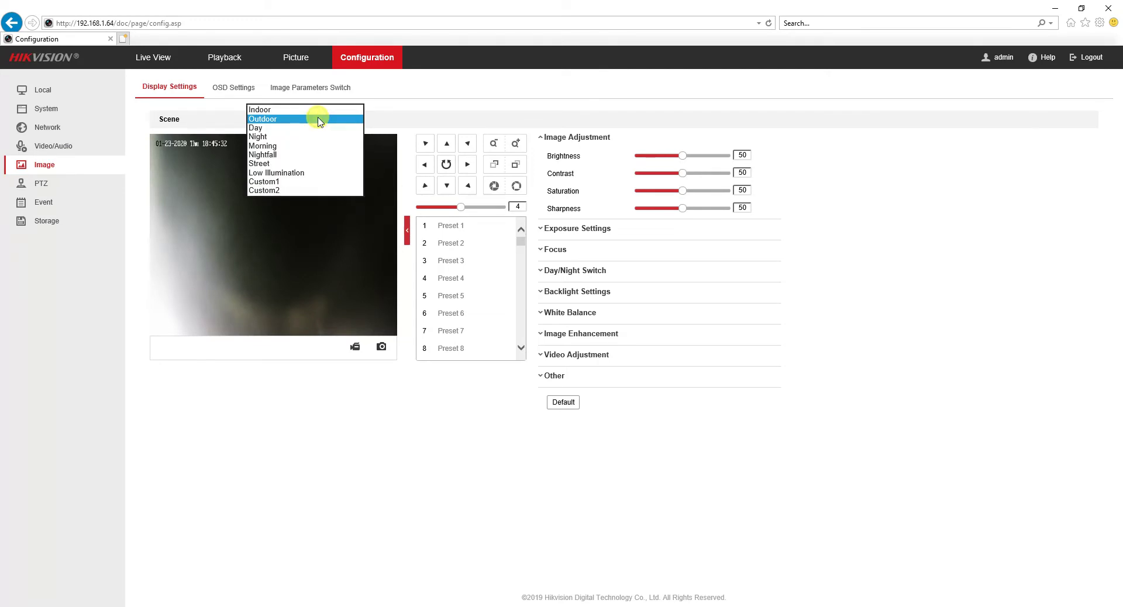
click(439, 103)
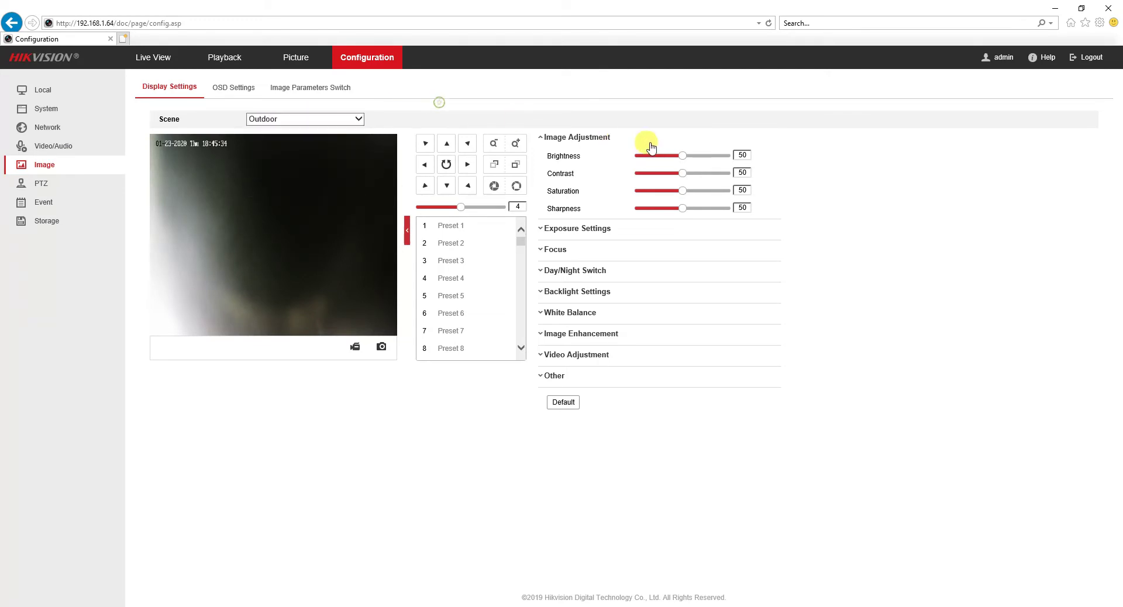
Step: Review the image exposure settings, covering the choices for maximum and minimum shutter limits, exposure mode, and slow shutter
click(606, 229)
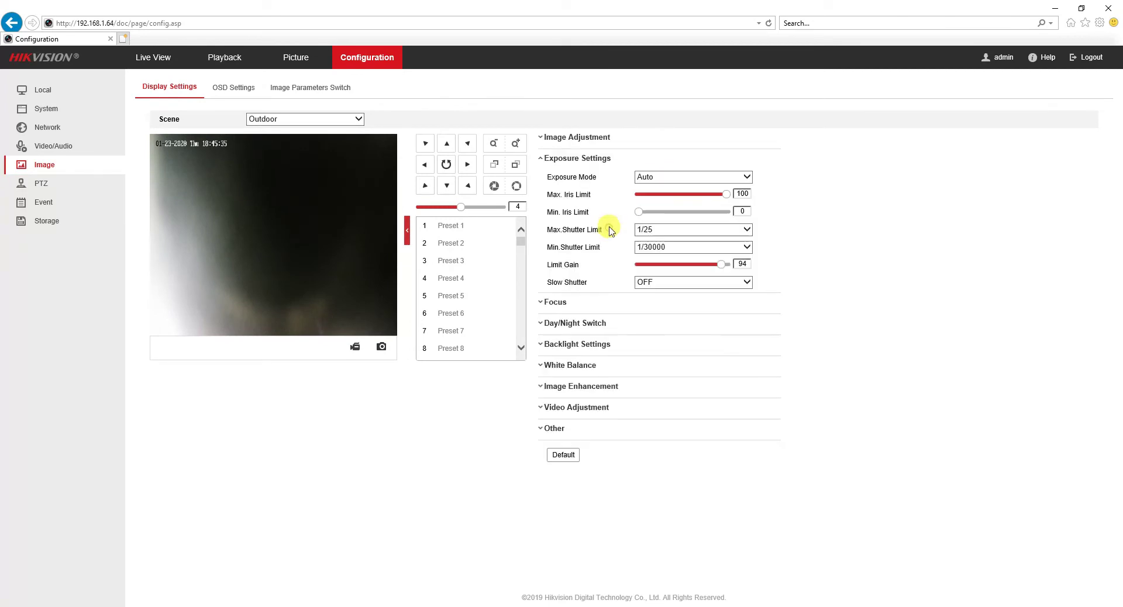
click(747, 230)
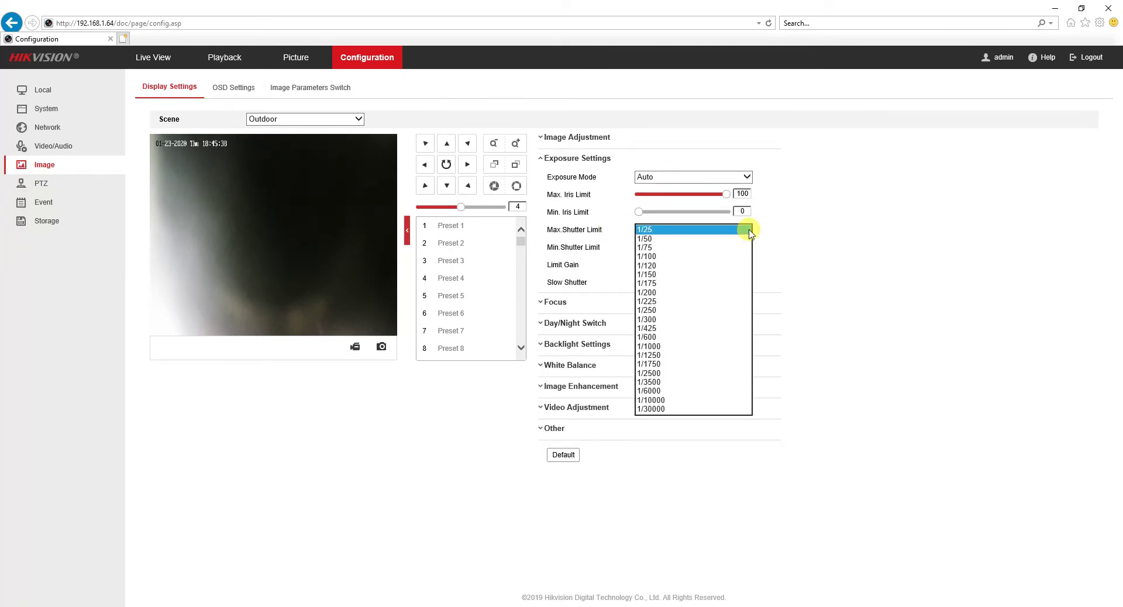
click(748, 230)
click(747, 247)
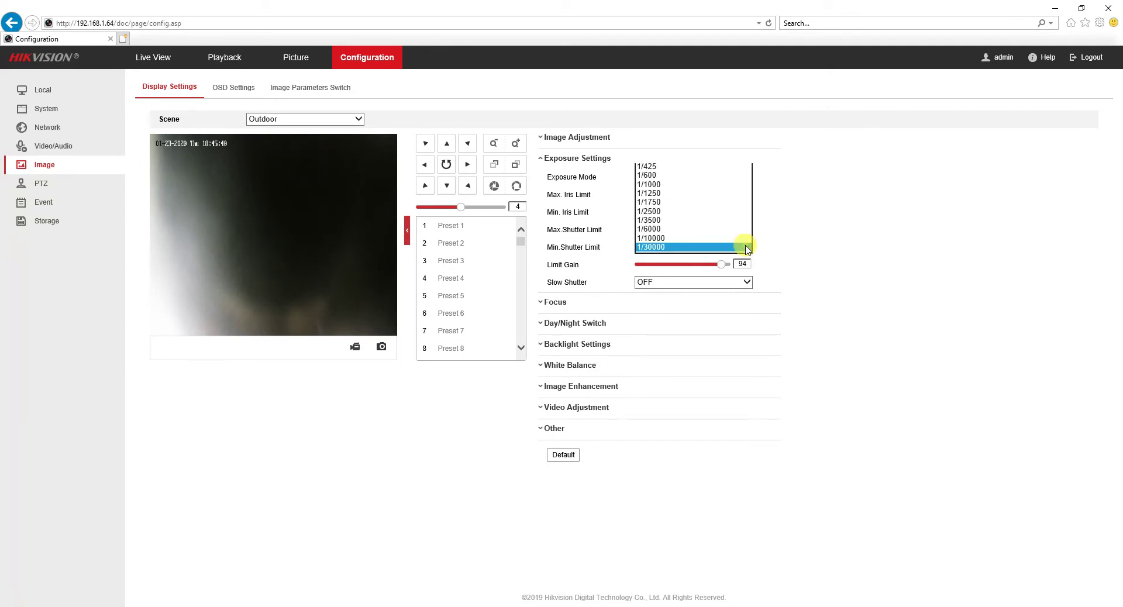
click(747, 247)
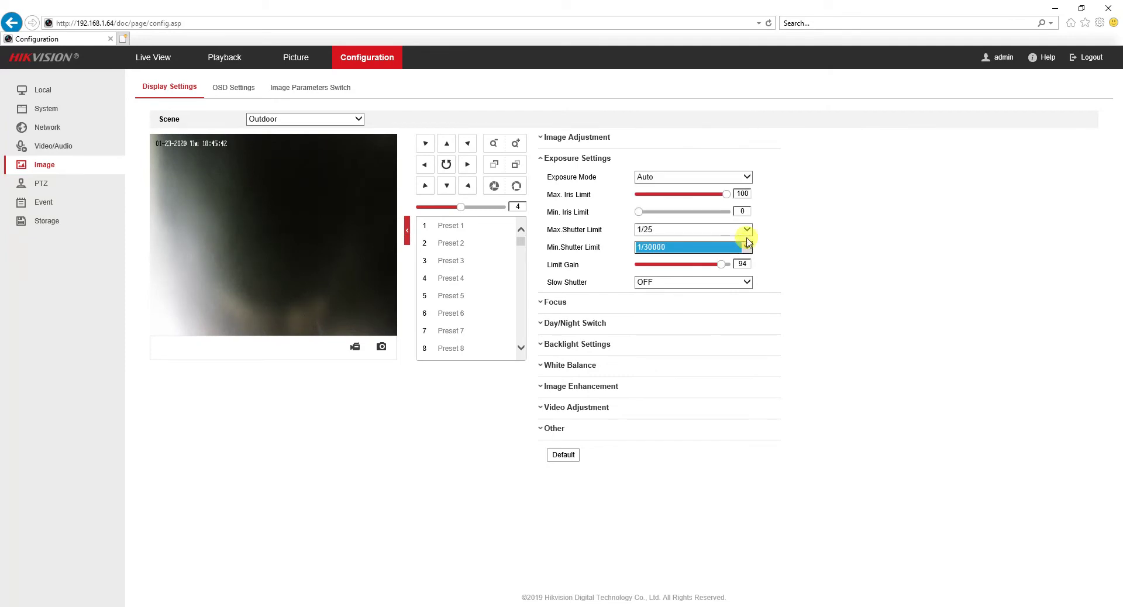
click(747, 180)
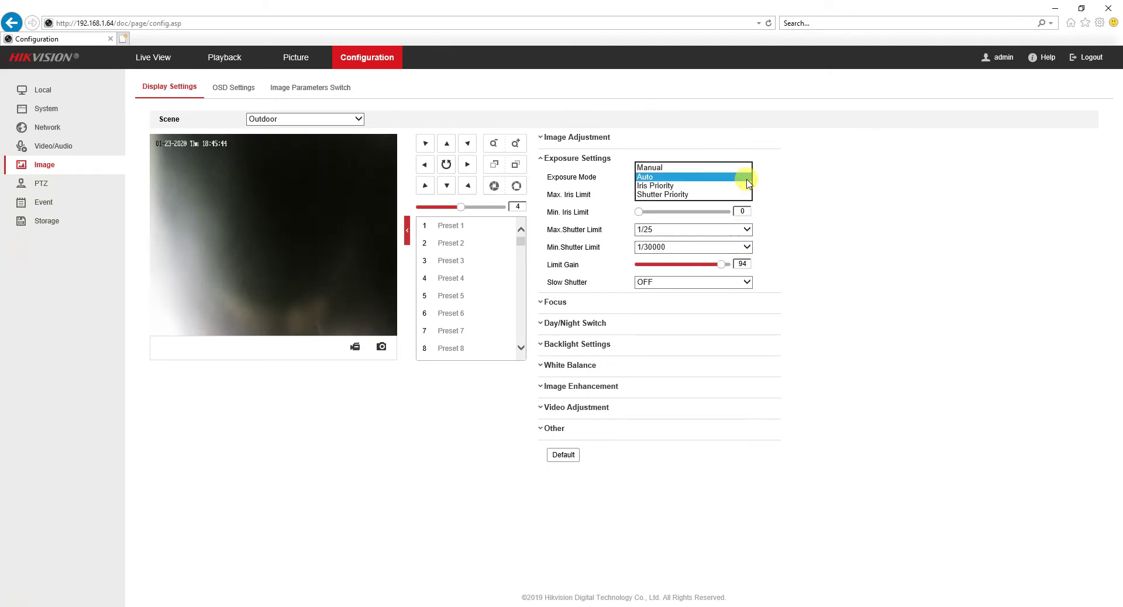
click(794, 184)
click(746, 283)
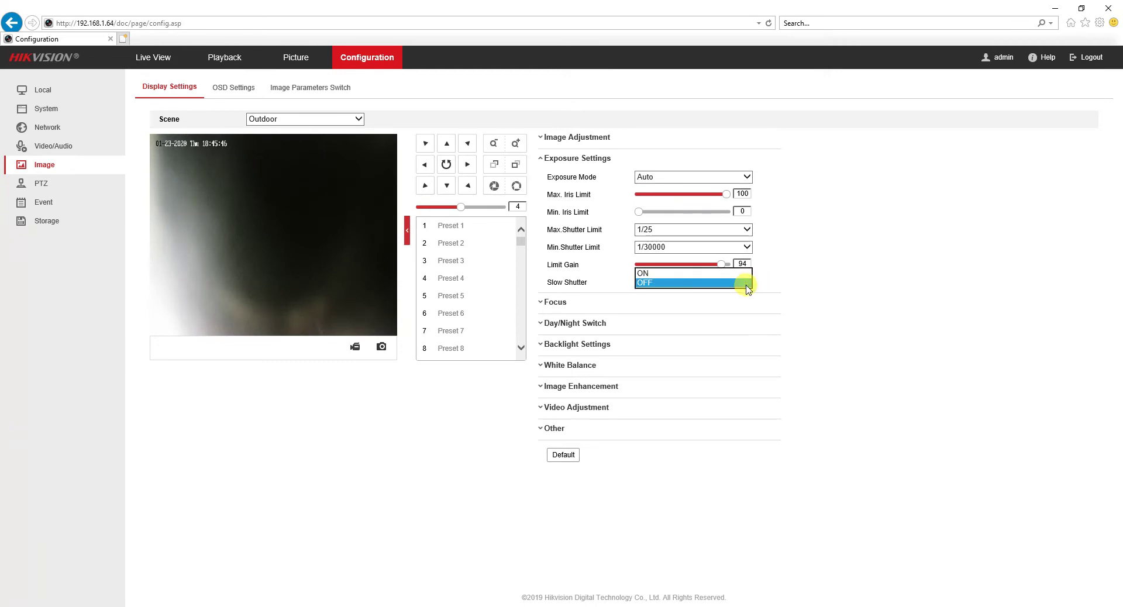
Step: Review the focus mode choices and the day/night switch settings, including smart supplement light and IR light mode
click(556, 302)
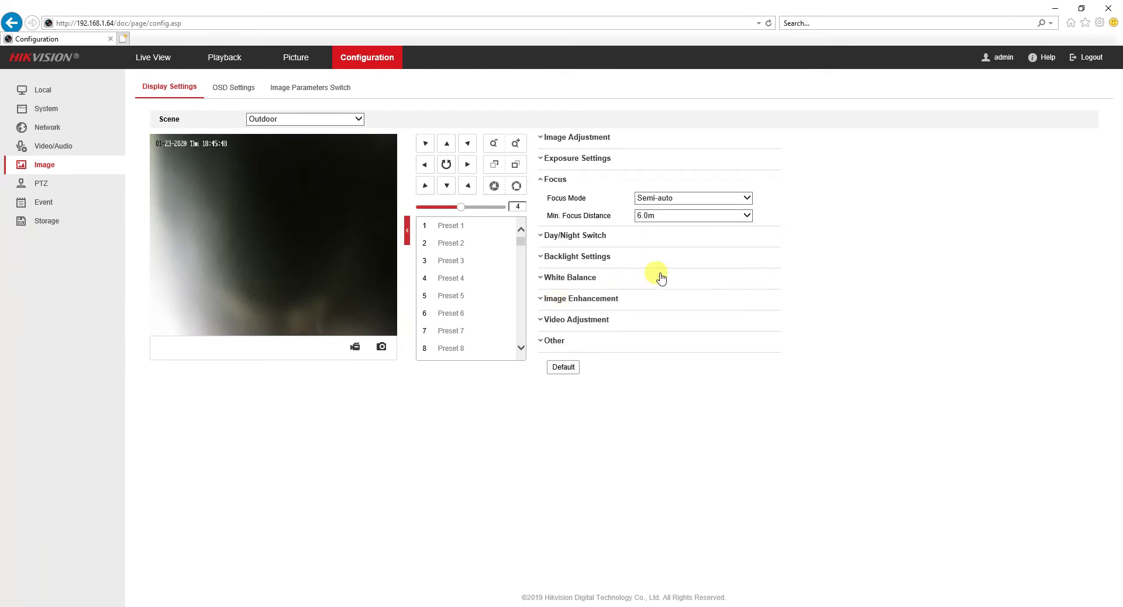
click(742, 202)
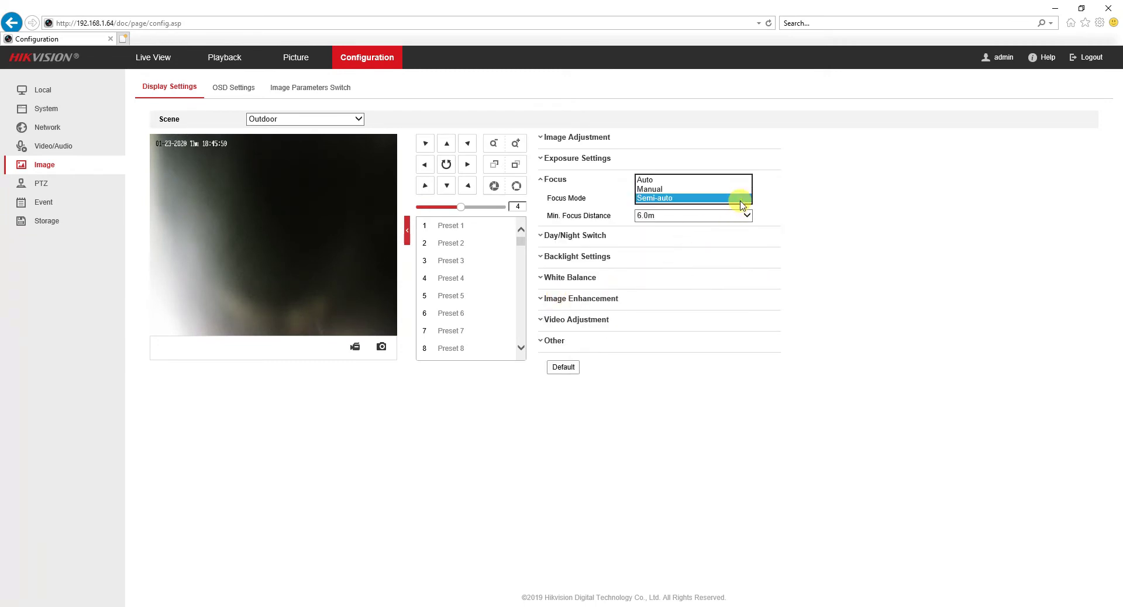
click(582, 235)
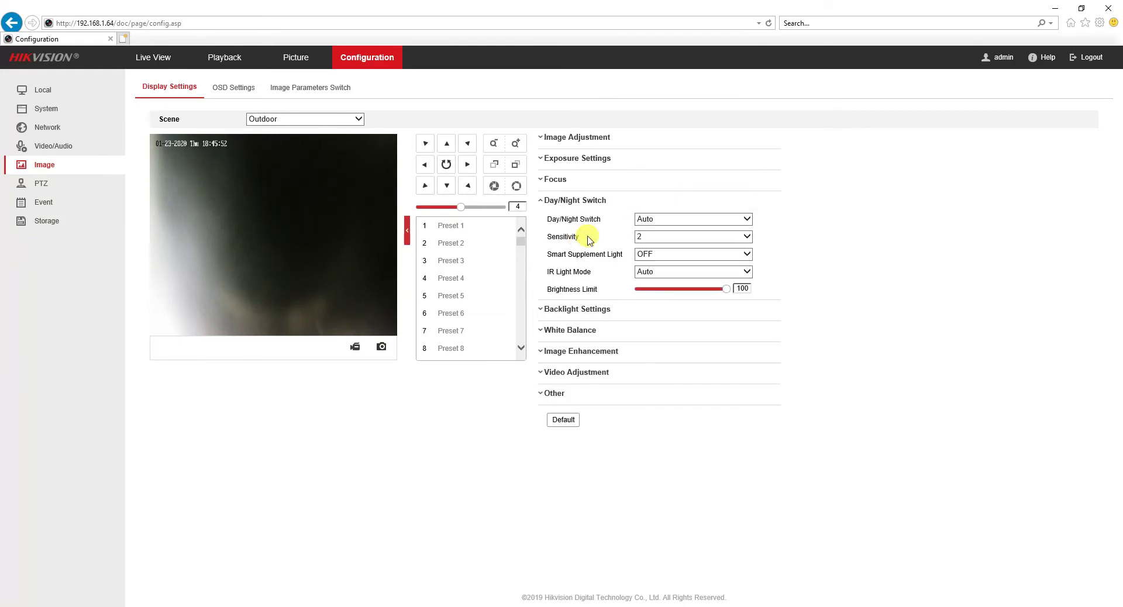
click(694, 222)
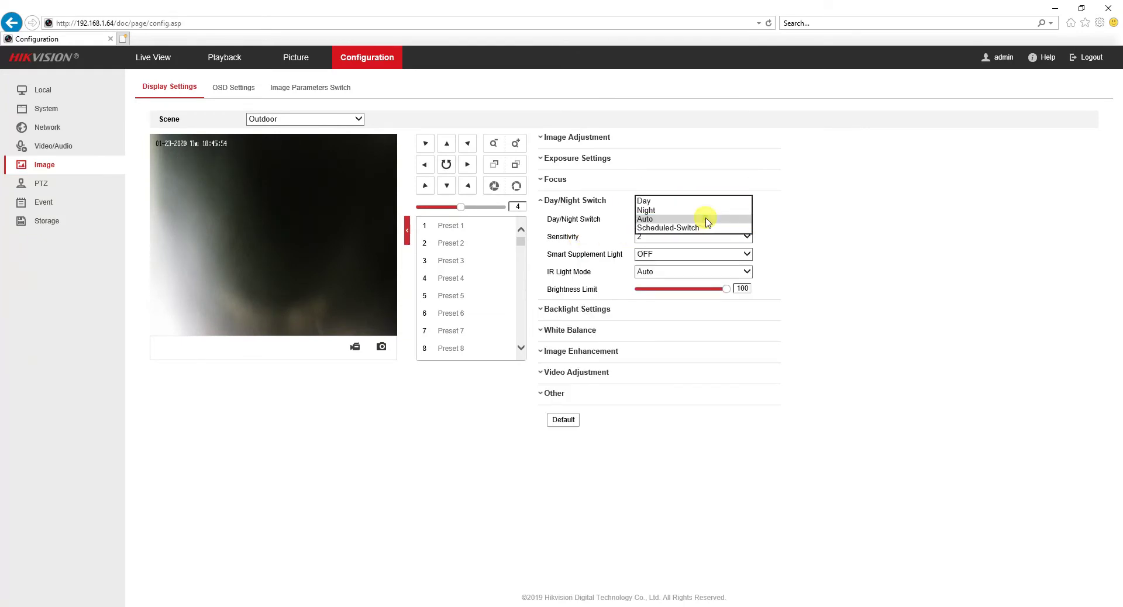
click(709, 221)
click(743, 255)
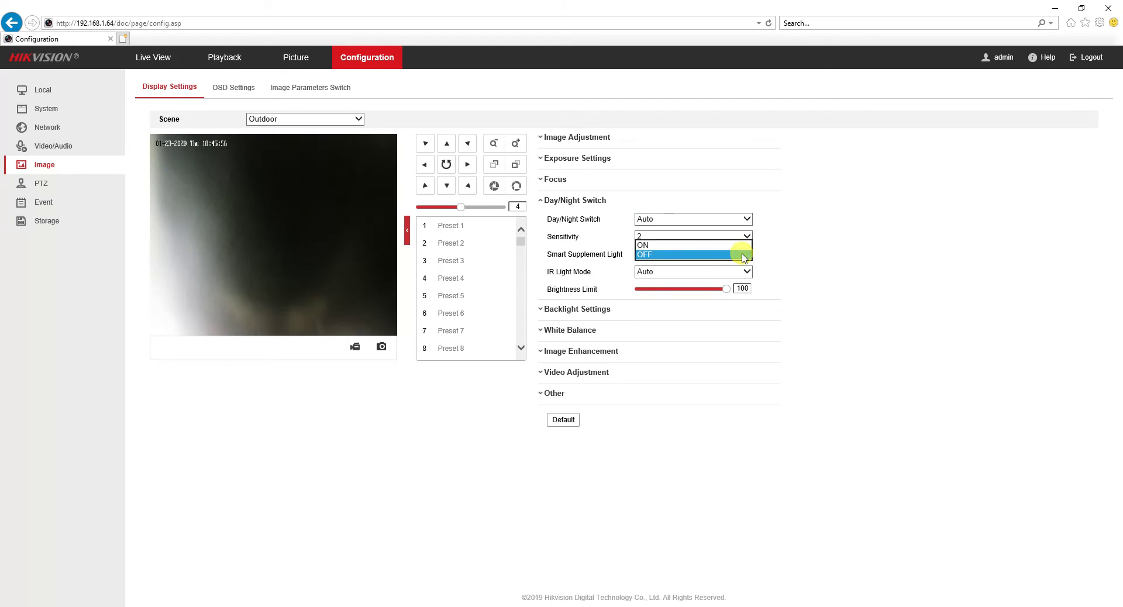
click(743, 256)
click(742, 272)
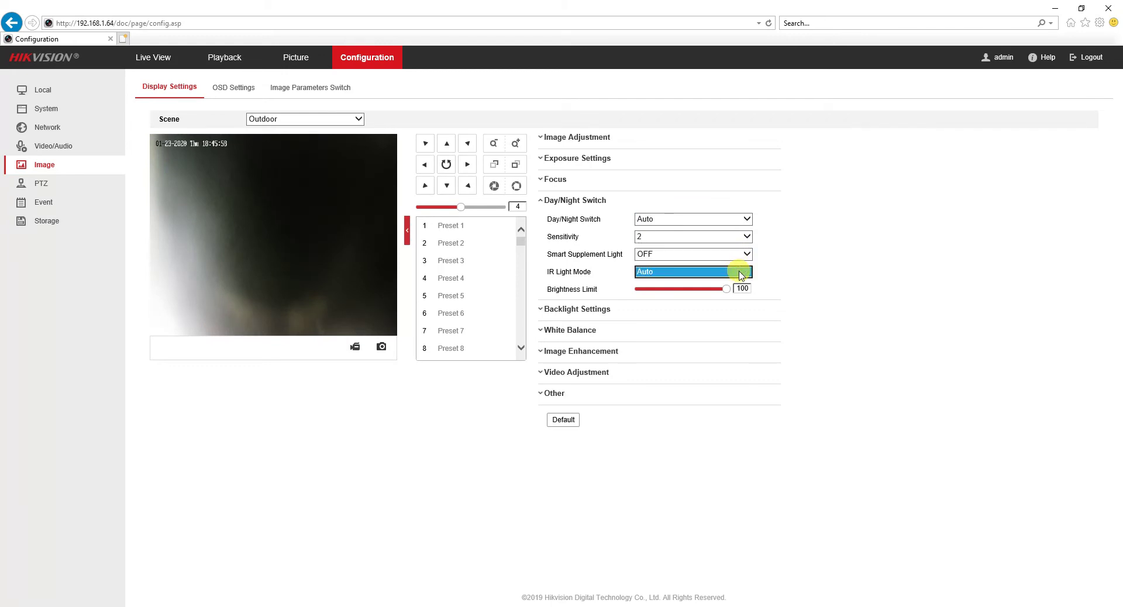
Step: Review the backlight settings, checking the choices offered for BLC, WDR, and HLC
click(605, 310)
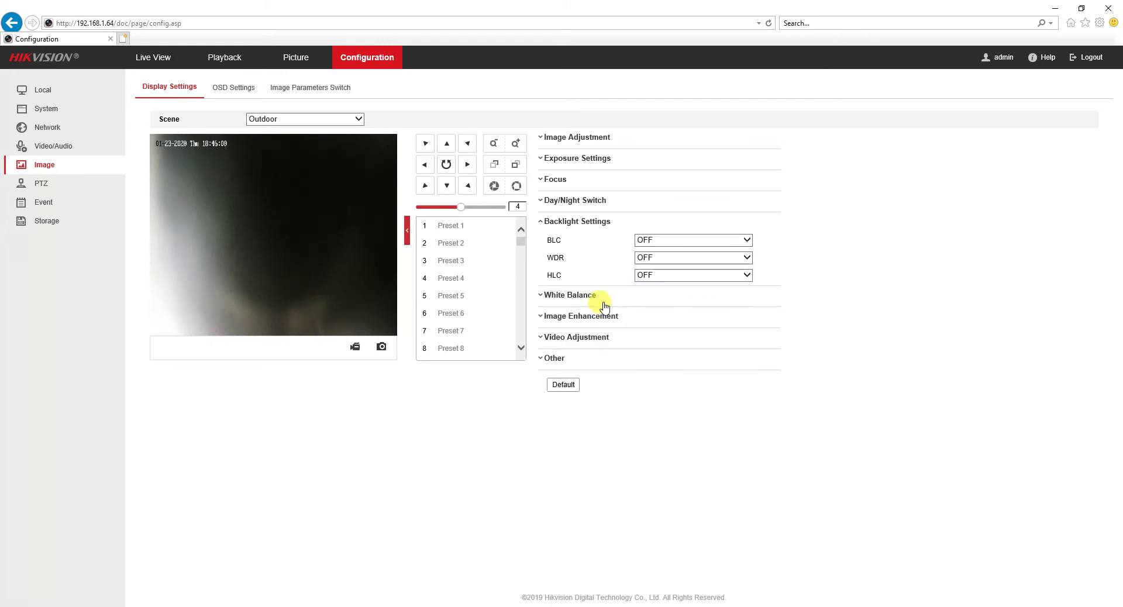
click(731, 240)
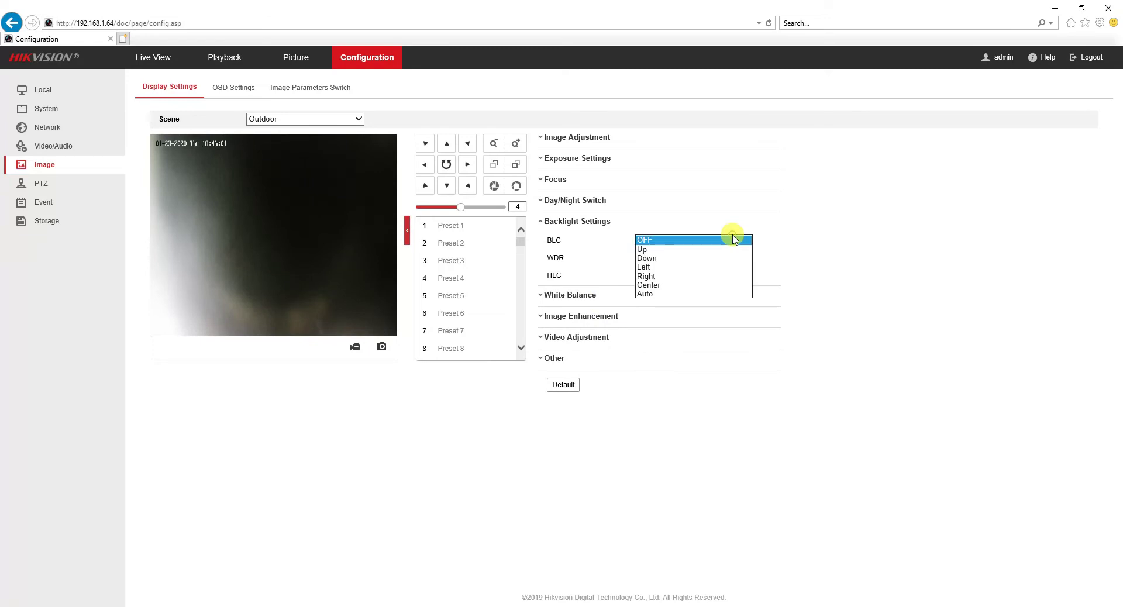
click(784, 238)
click(728, 257)
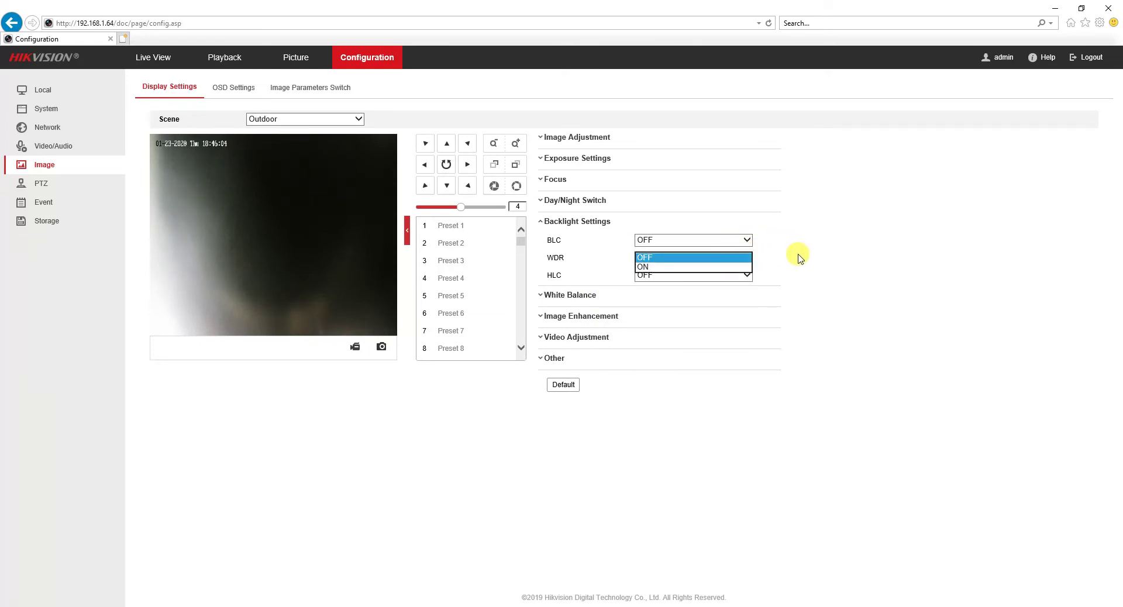
click(799, 258)
click(747, 275)
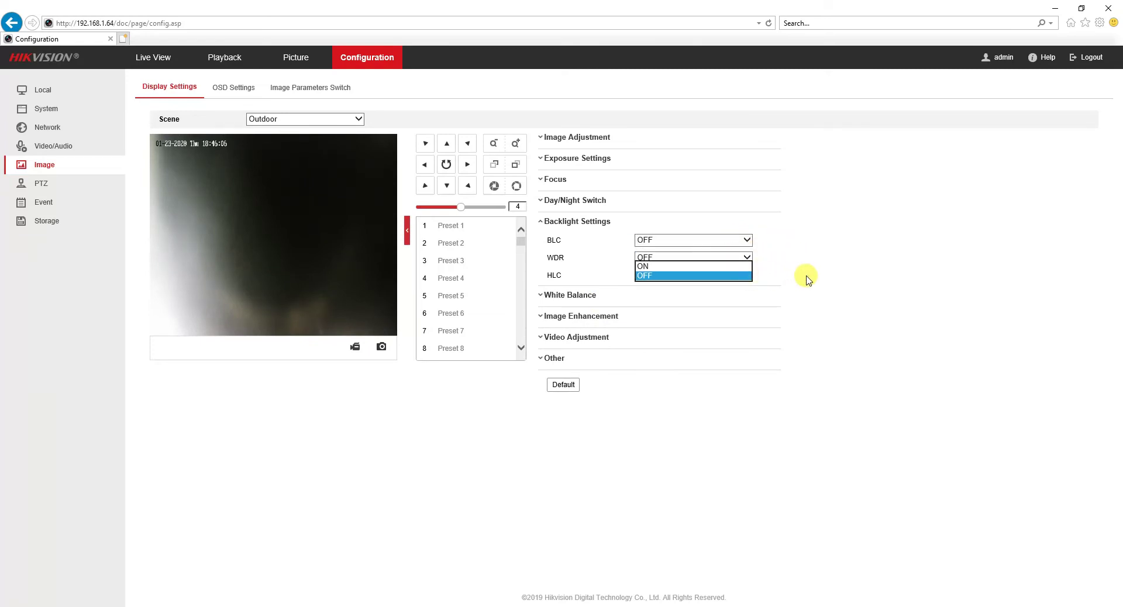
click(806, 280)
Step: Review the white balance choices and set digital noise reduction to Expert in the image enhancement settings
click(587, 295)
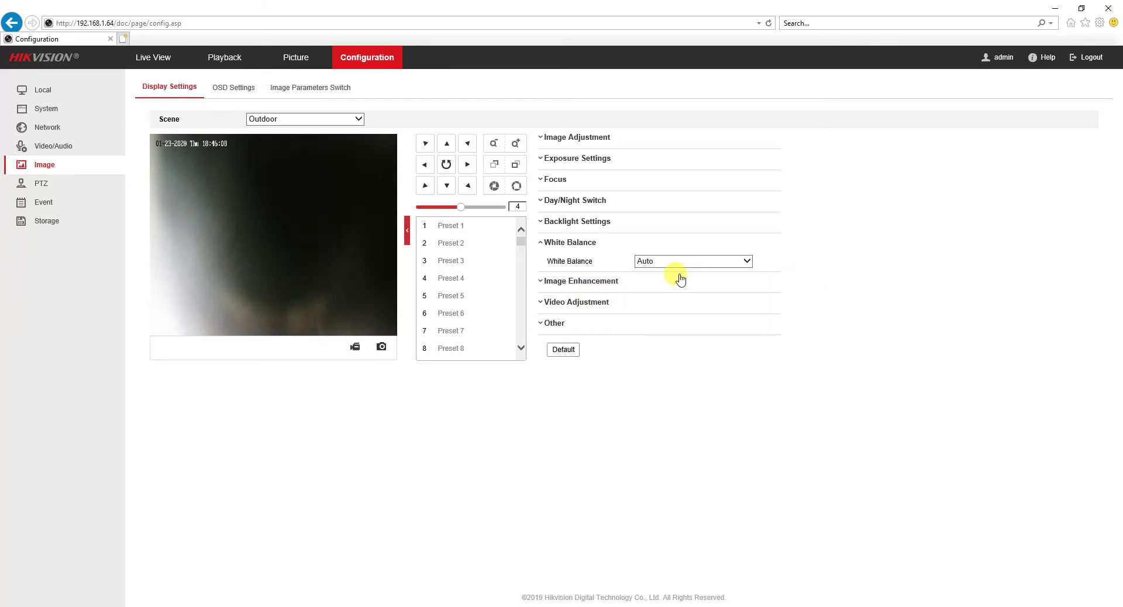
click(711, 261)
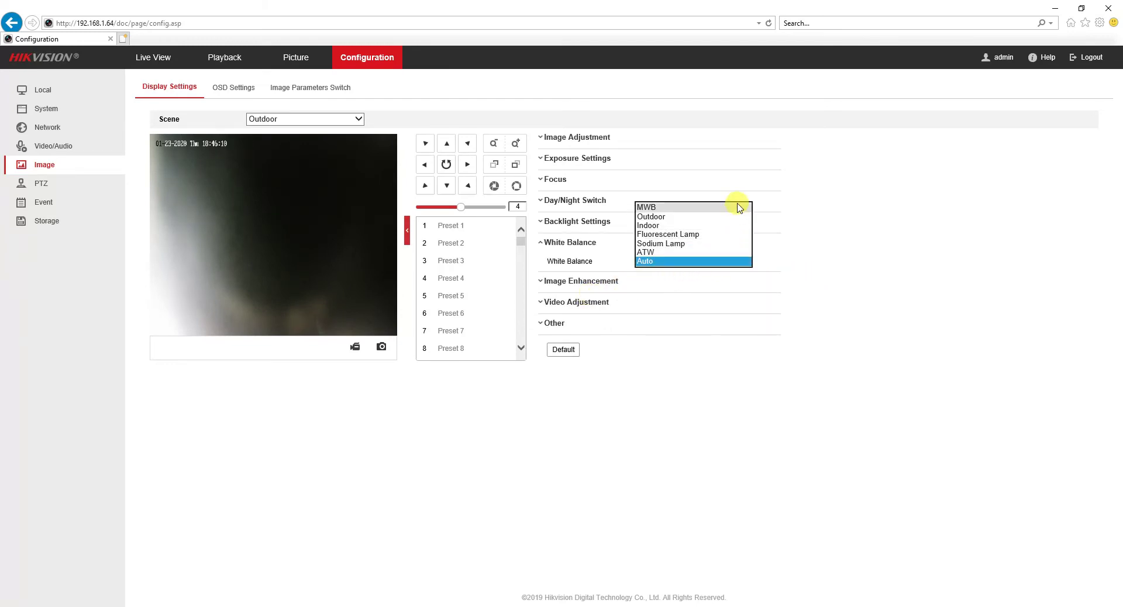
click(755, 281)
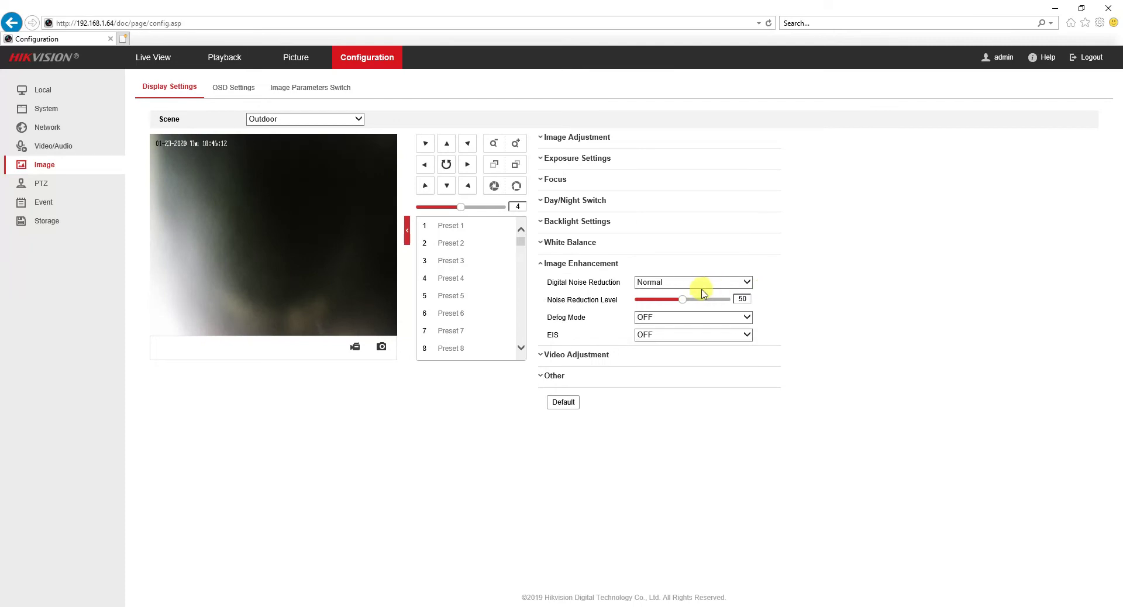
click(743, 282)
click(748, 291)
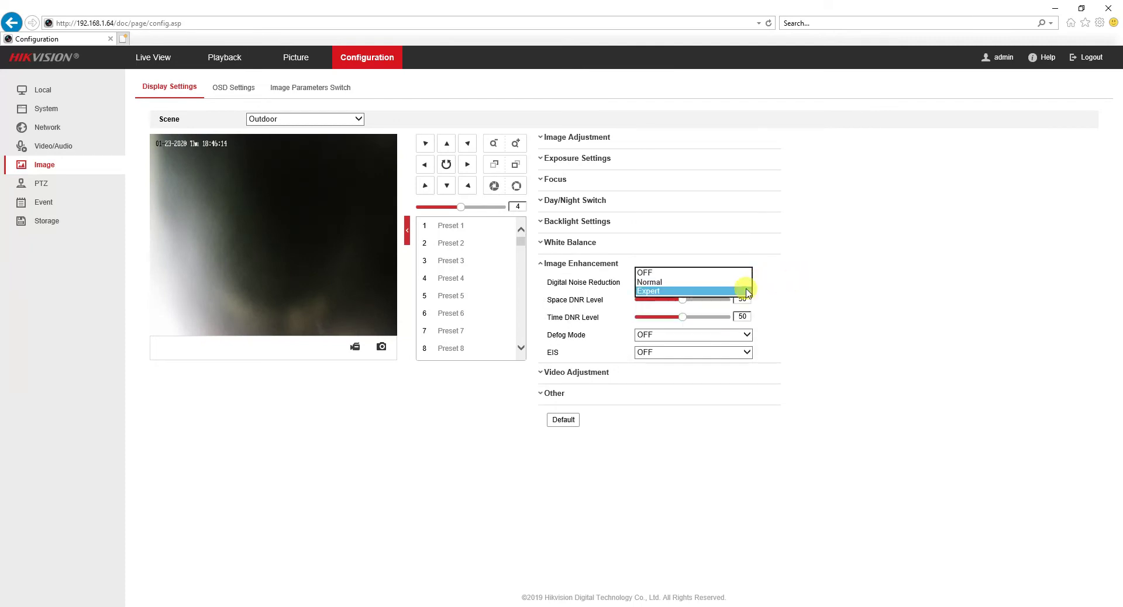
Step: Review the video adjustment settings, checking the choices offered for mirror, video standard, and capture mode
click(582, 373)
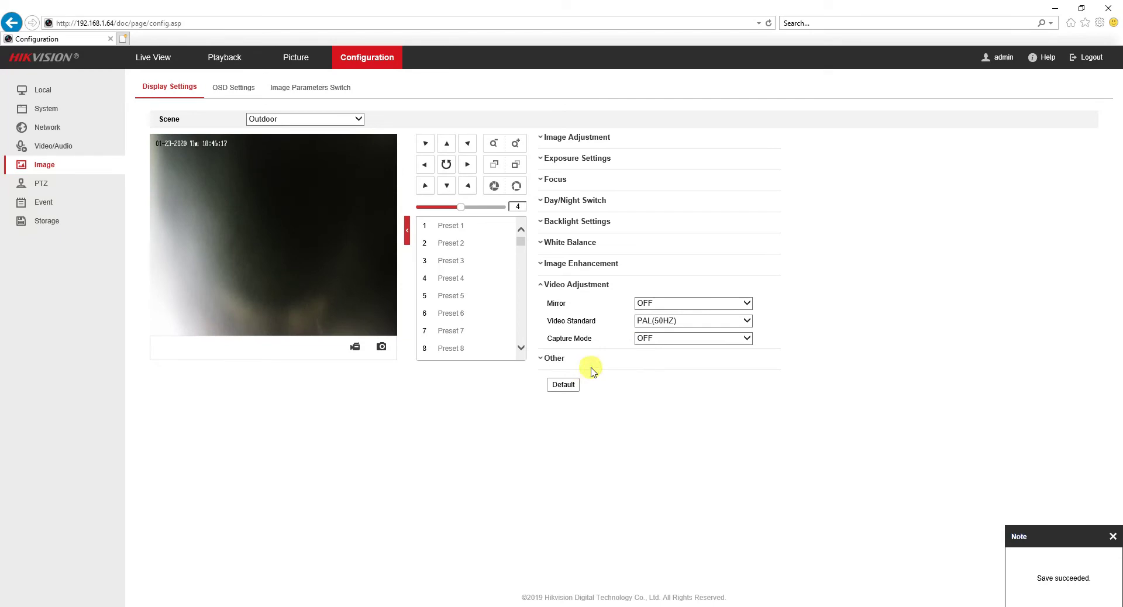
click(747, 304)
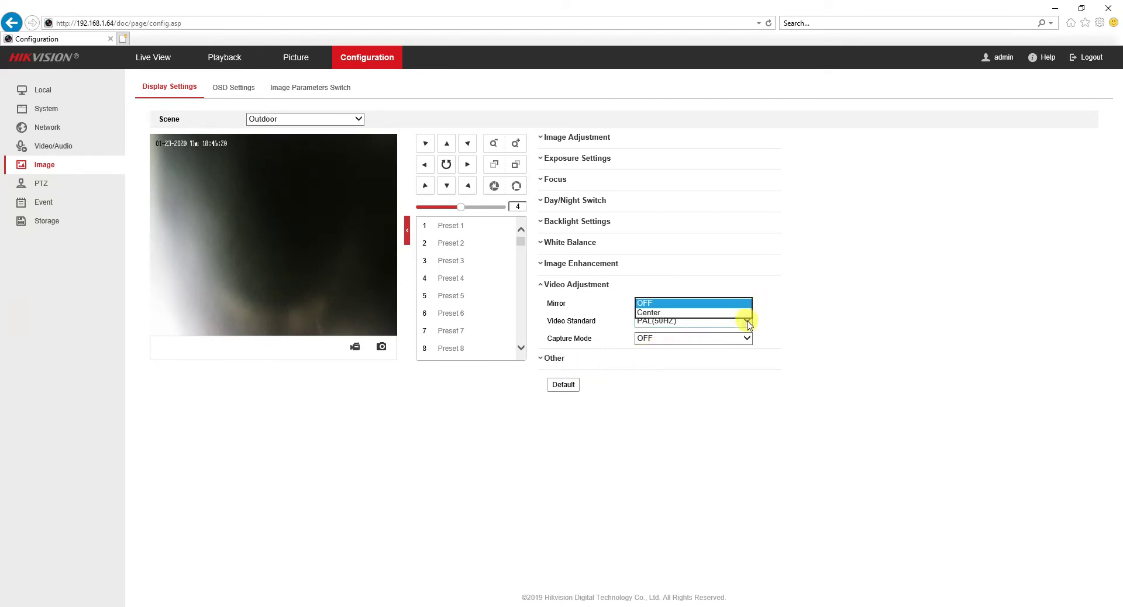
click(747, 321)
click(747, 340)
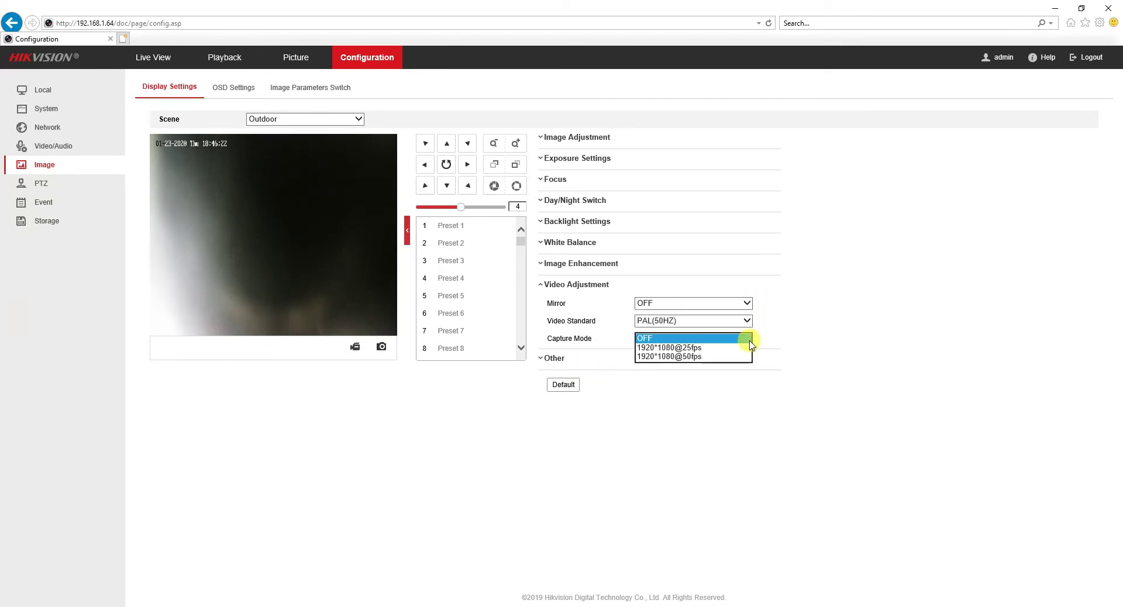
click(714, 417)
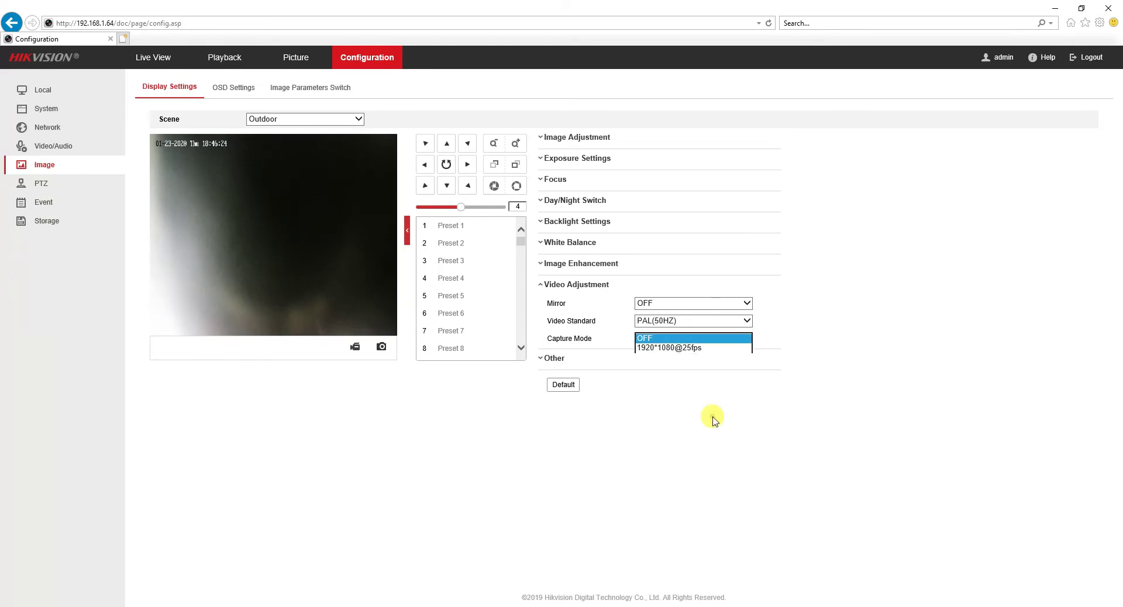
Step: Review the remaining display settings under Other, checking the choices for lens initialization and zoom limit
click(550, 358)
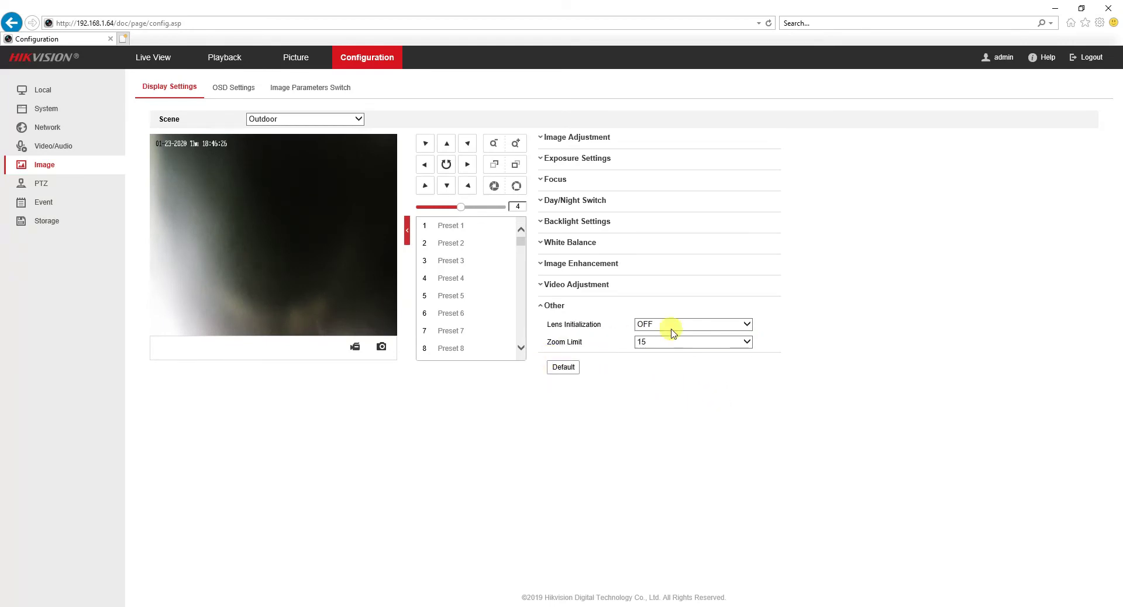
click(731, 324)
click(743, 326)
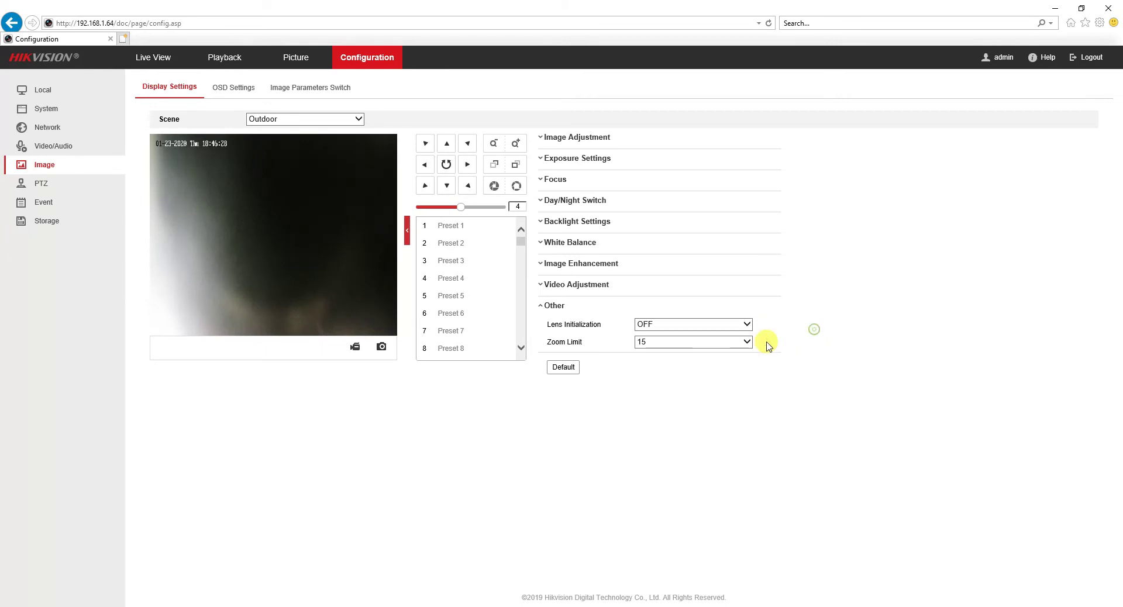
click(747, 342)
click(821, 332)
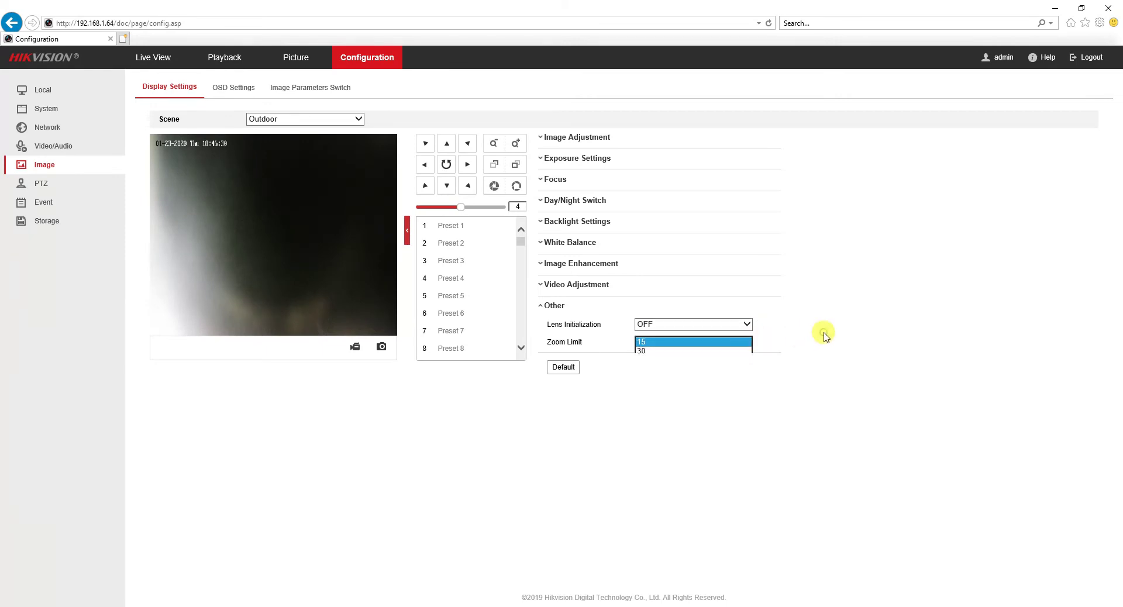
Step: Review the OSD choices for character set, display mode, font color, and alignment, and view the image parameters switch settings
click(235, 88)
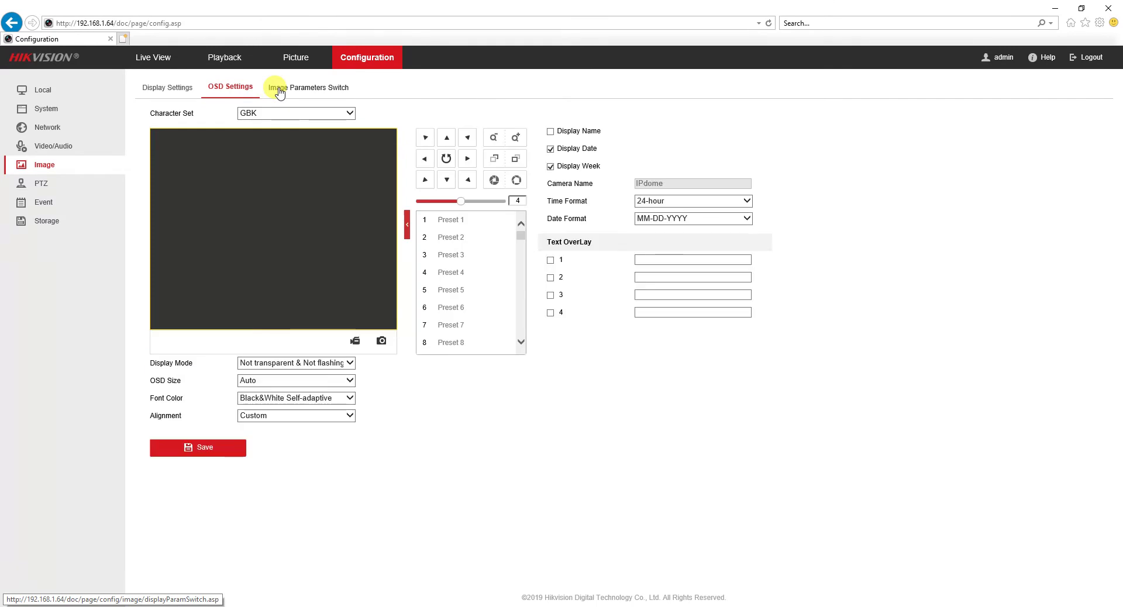
click(284, 113)
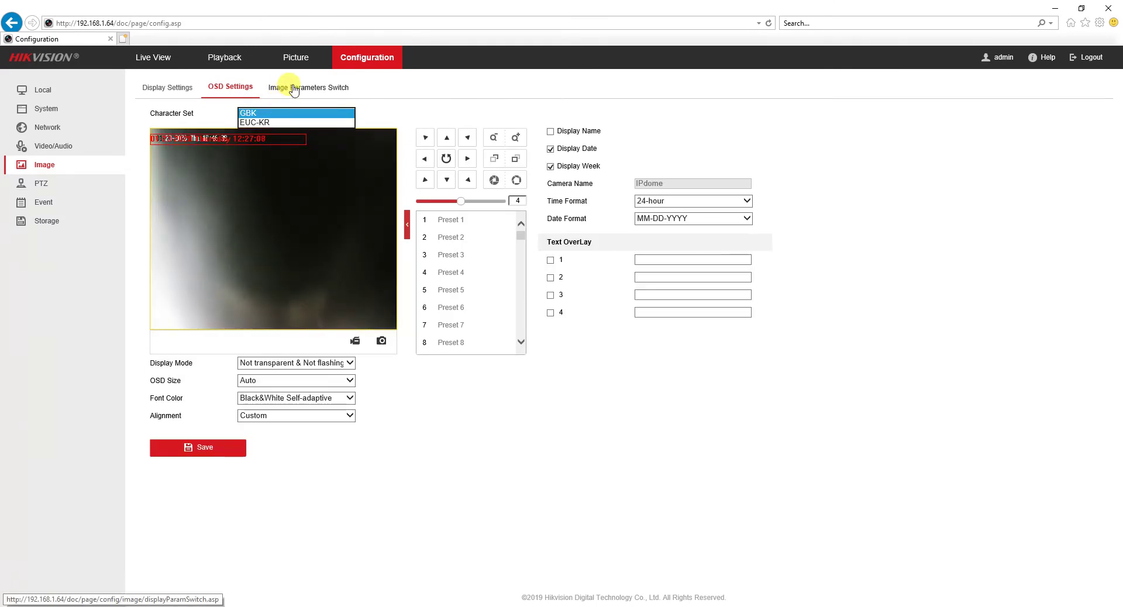
click(349, 363)
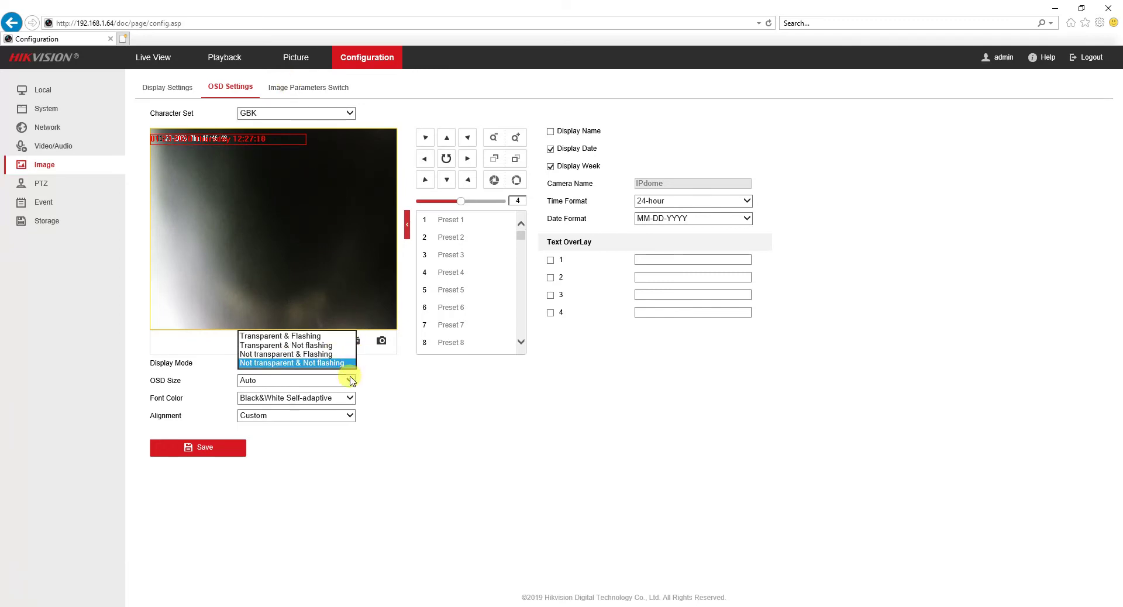
click(351, 398)
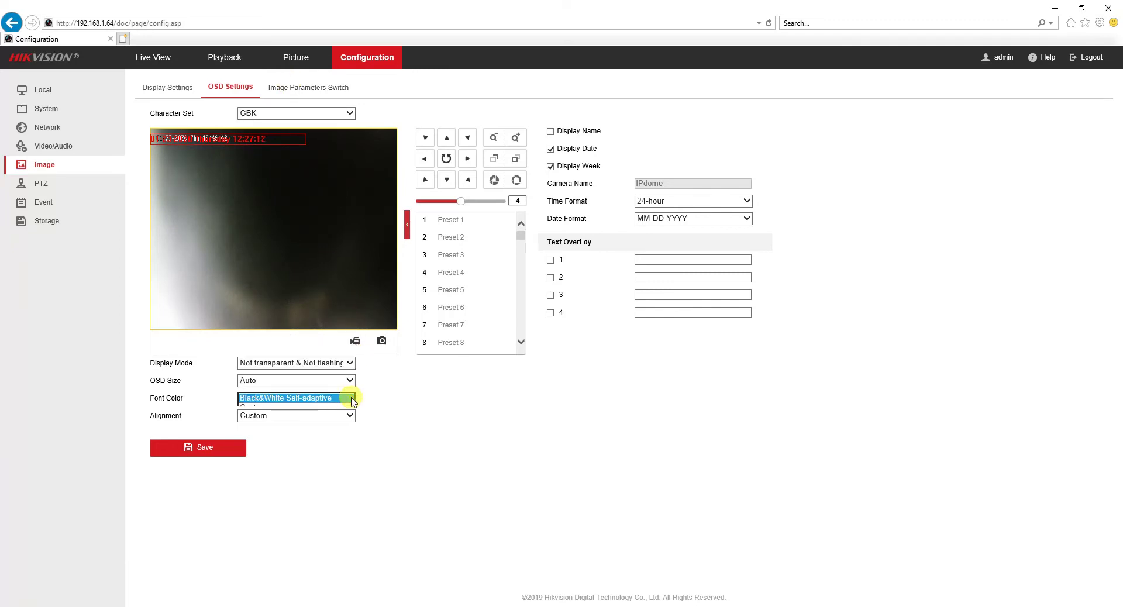
click(352, 415)
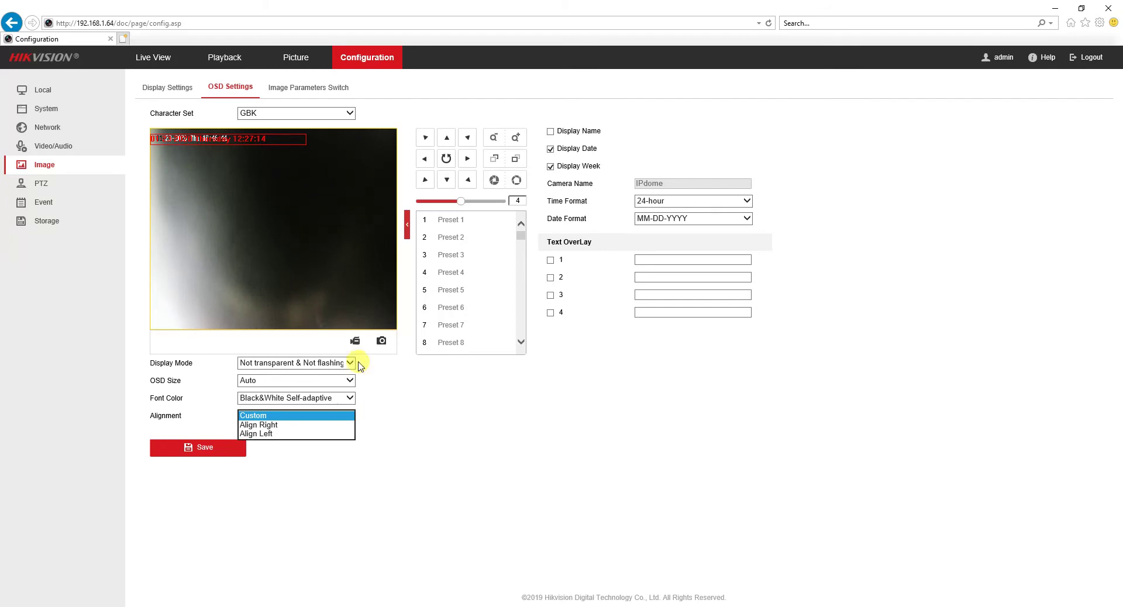
click(311, 88)
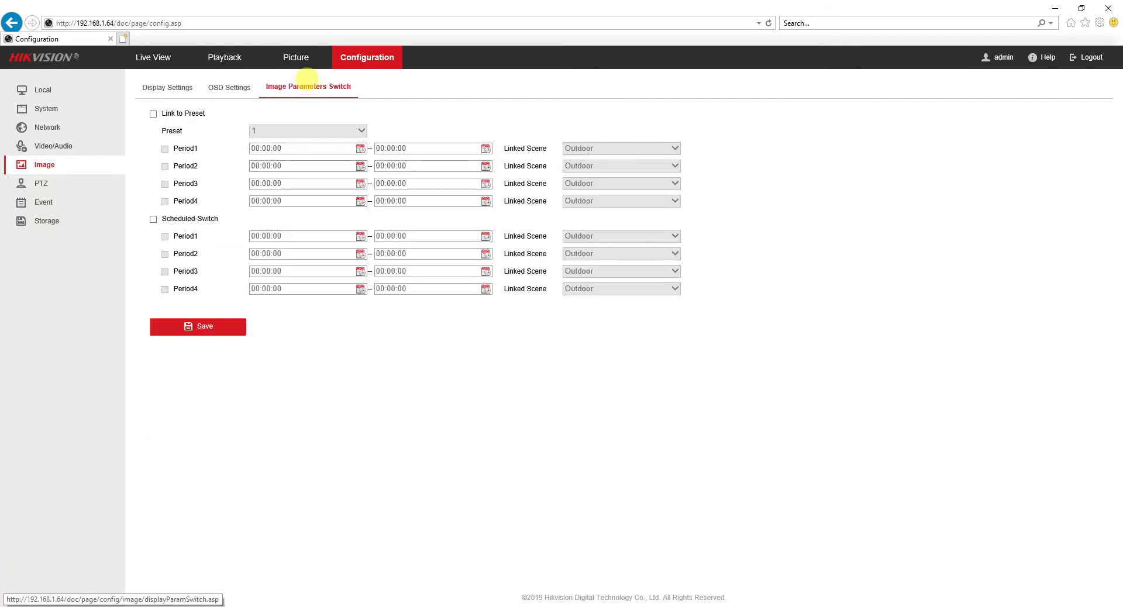
Step: Review the PTZ basic settings and the limit, initial position, park action, and privacy mask pages
click(37, 185)
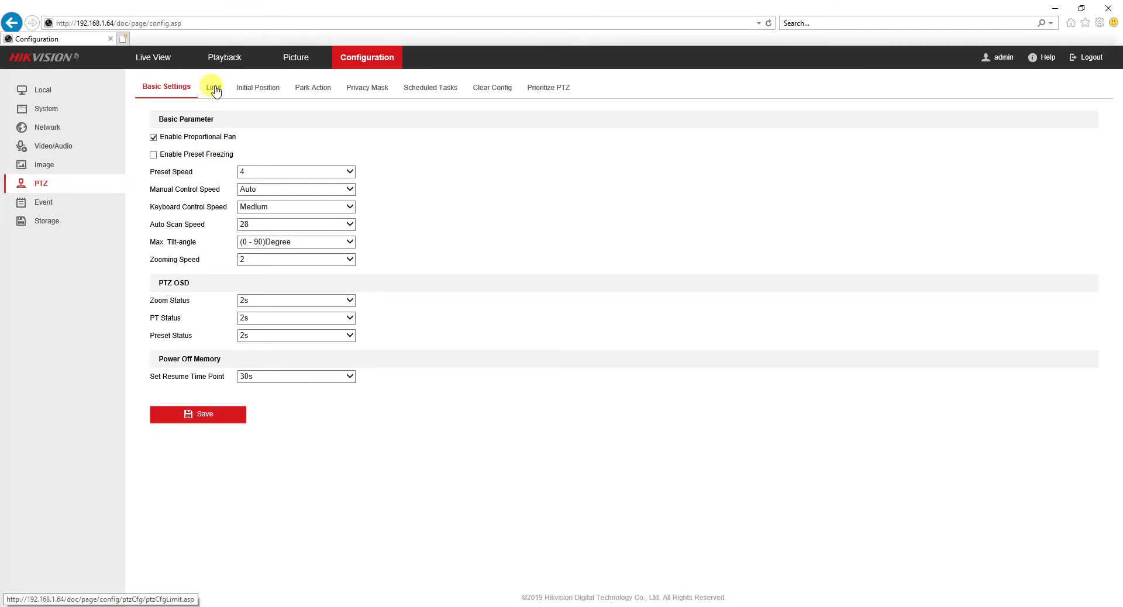
click(213, 88)
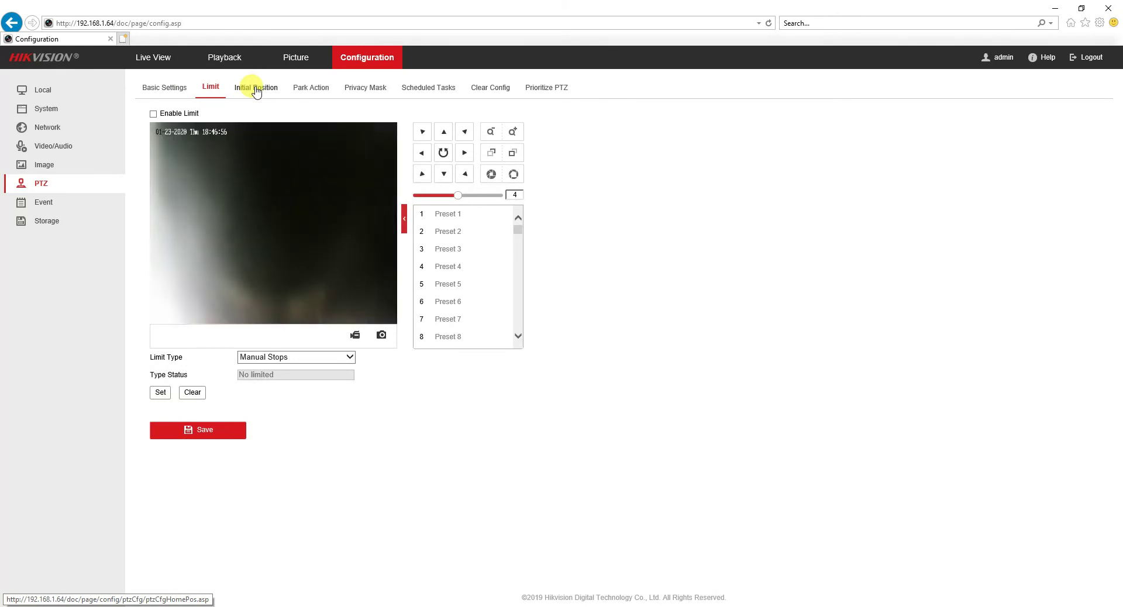
click(255, 91)
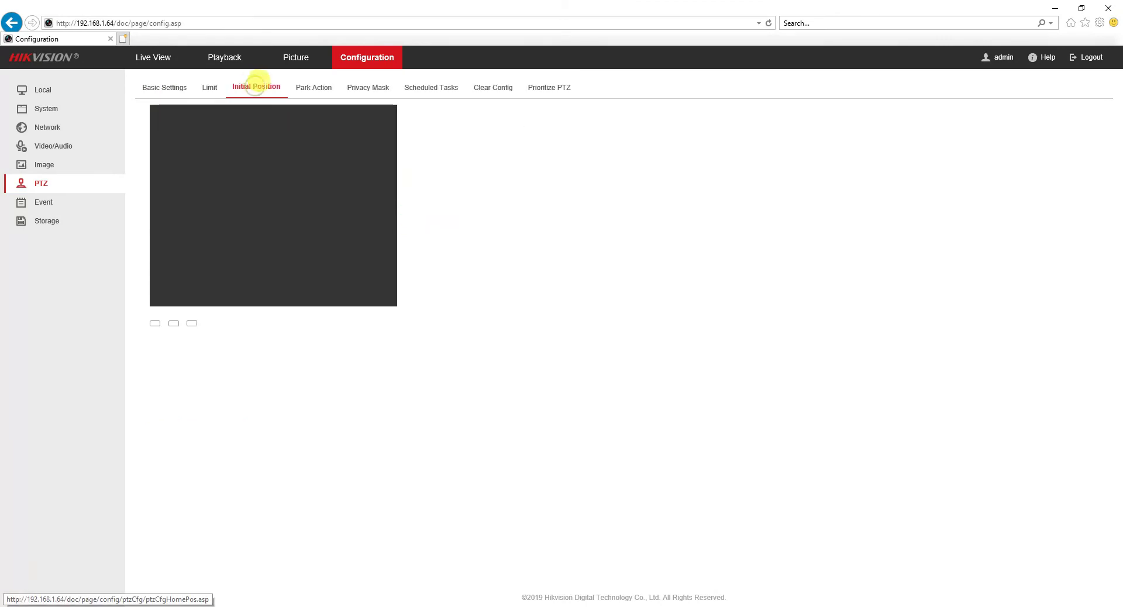
click(308, 93)
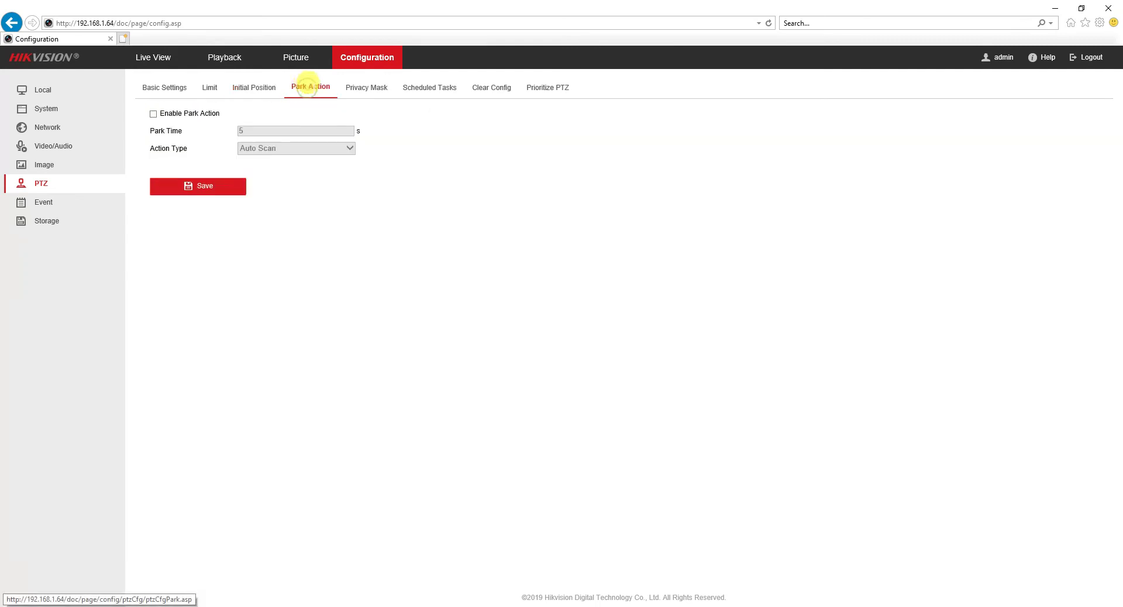
click(361, 90)
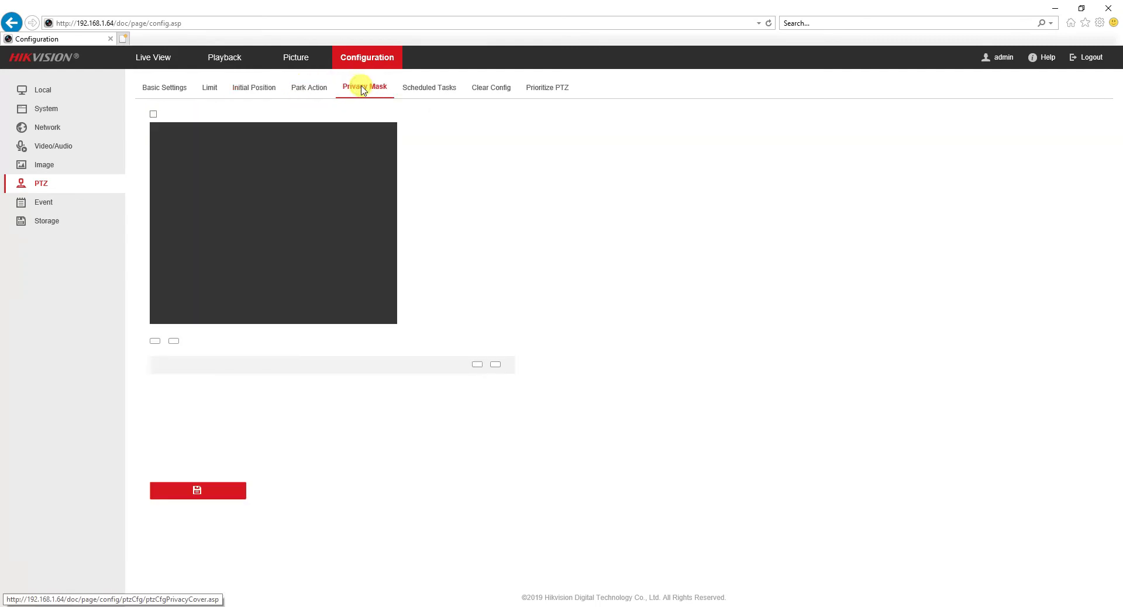
Step: Review the PTZ scheduled tasks and clear config pages, and check the choices for PTZ control priority
click(417, 91)
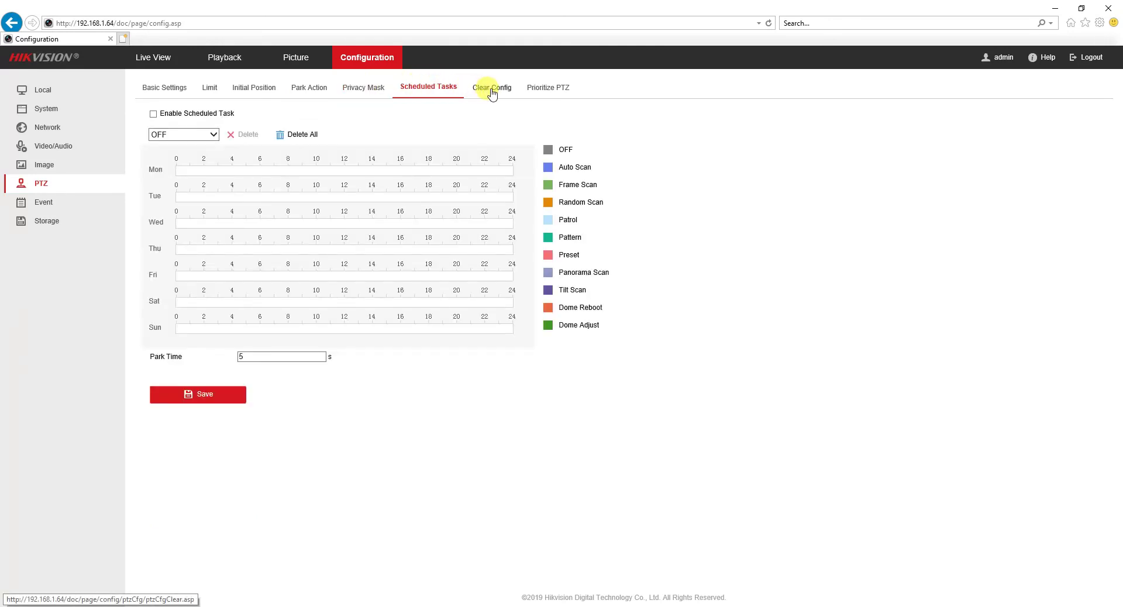
click(492, 92)
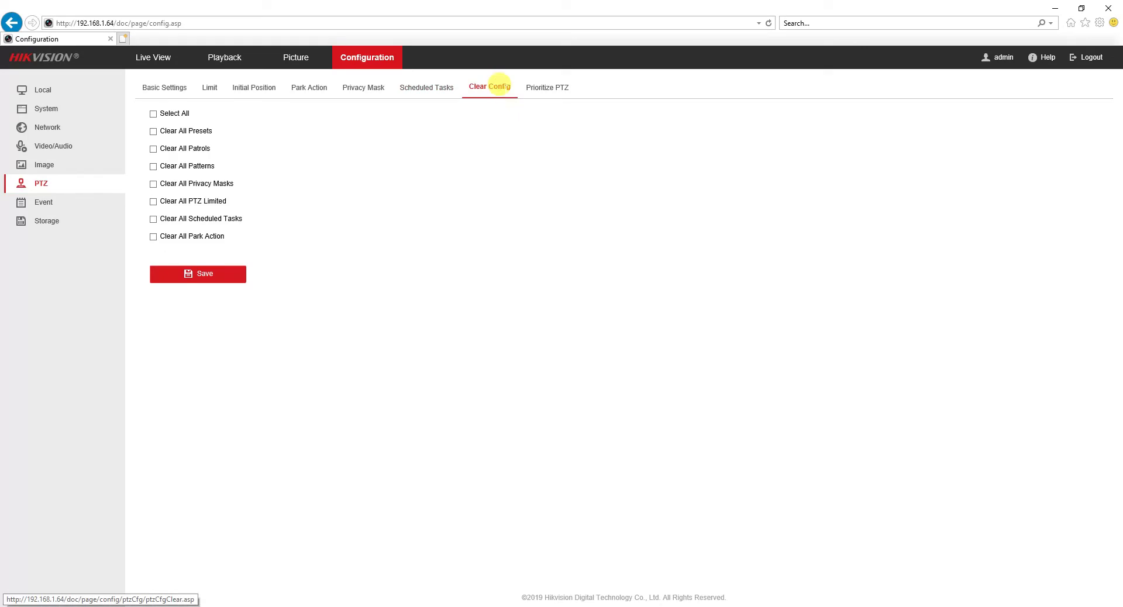
click(541, 88)
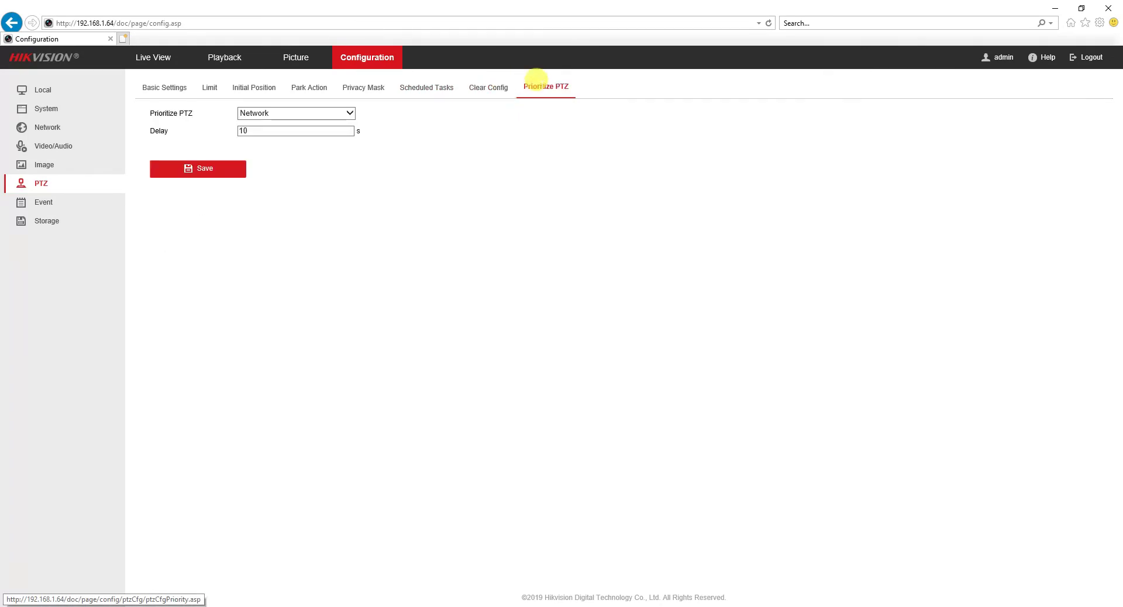
click(321, 113)
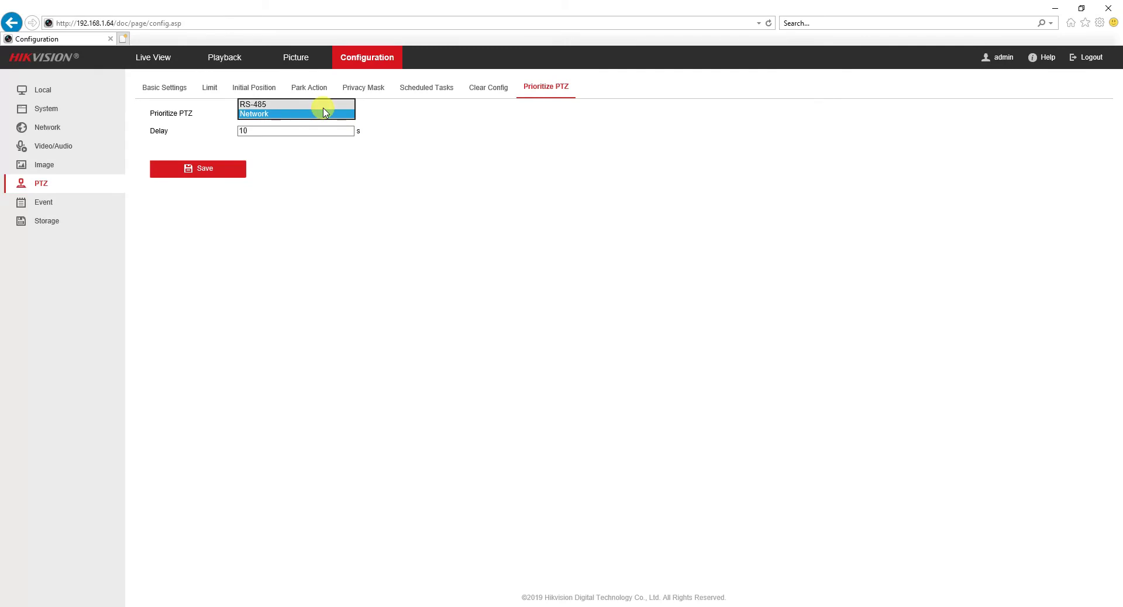
Step: Review the basic event motion detection settings, including the Expert configuration, the arming schedule, and the linkage method
click(77, 206)
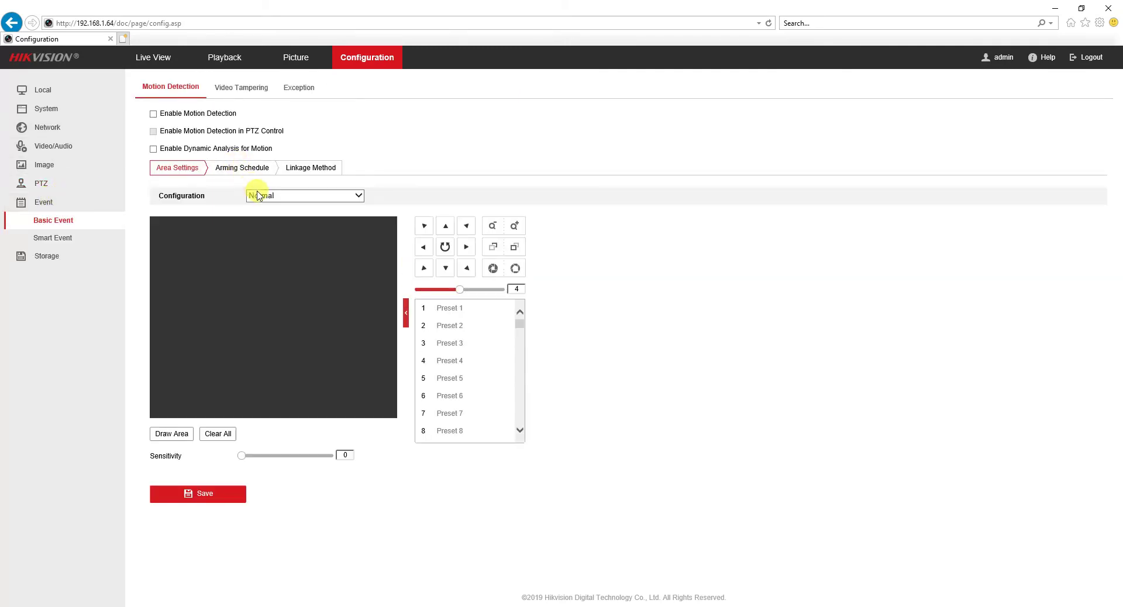
click(264, 195)
click(261, 205)
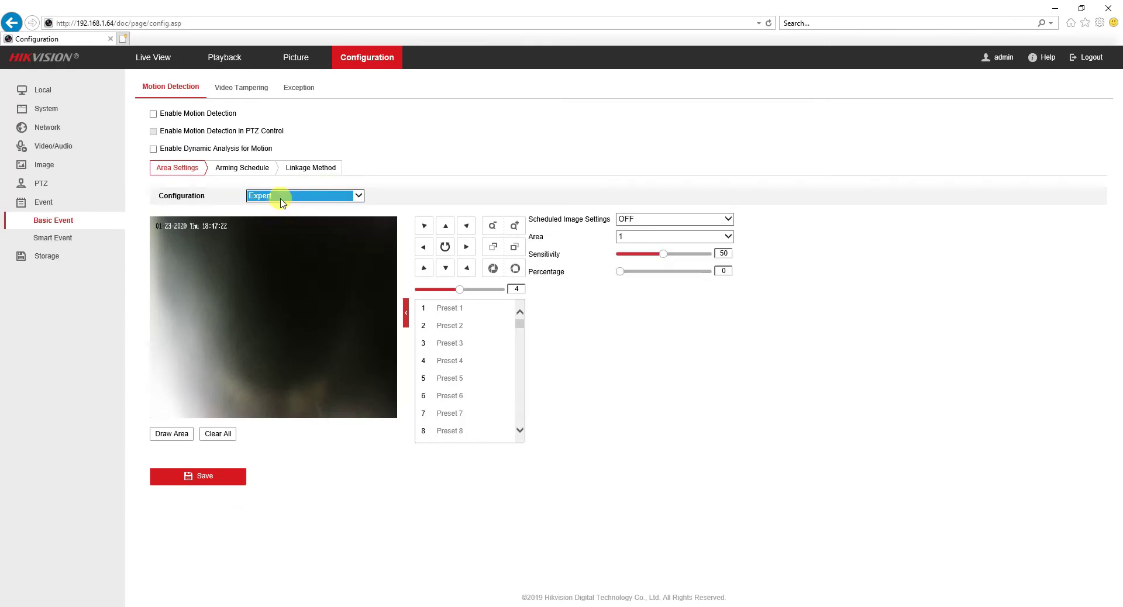
click(248, 170)
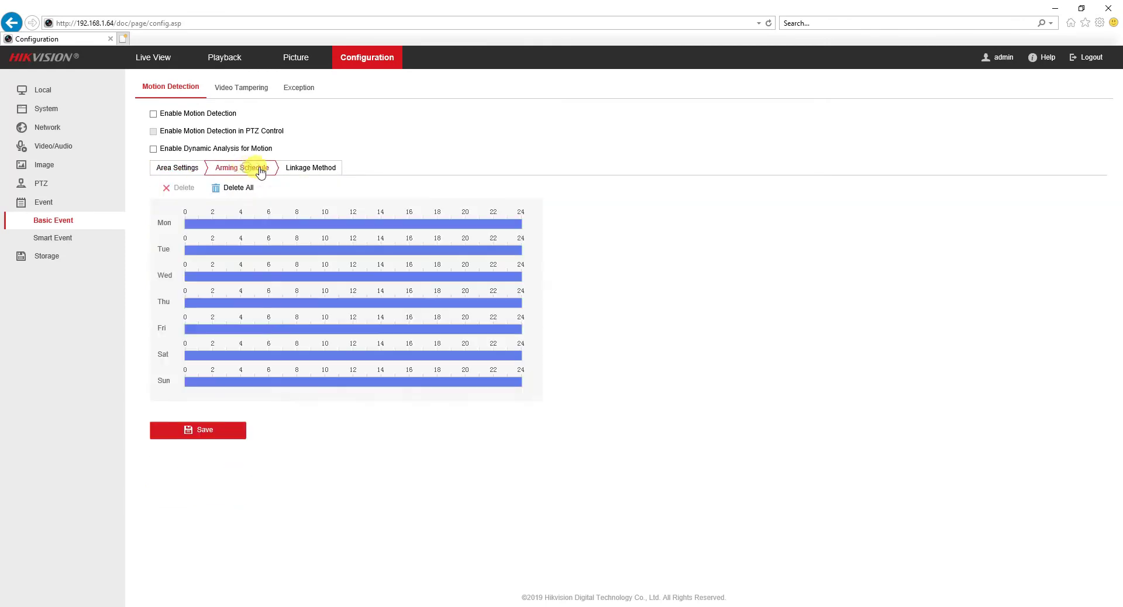
click(302, 172)
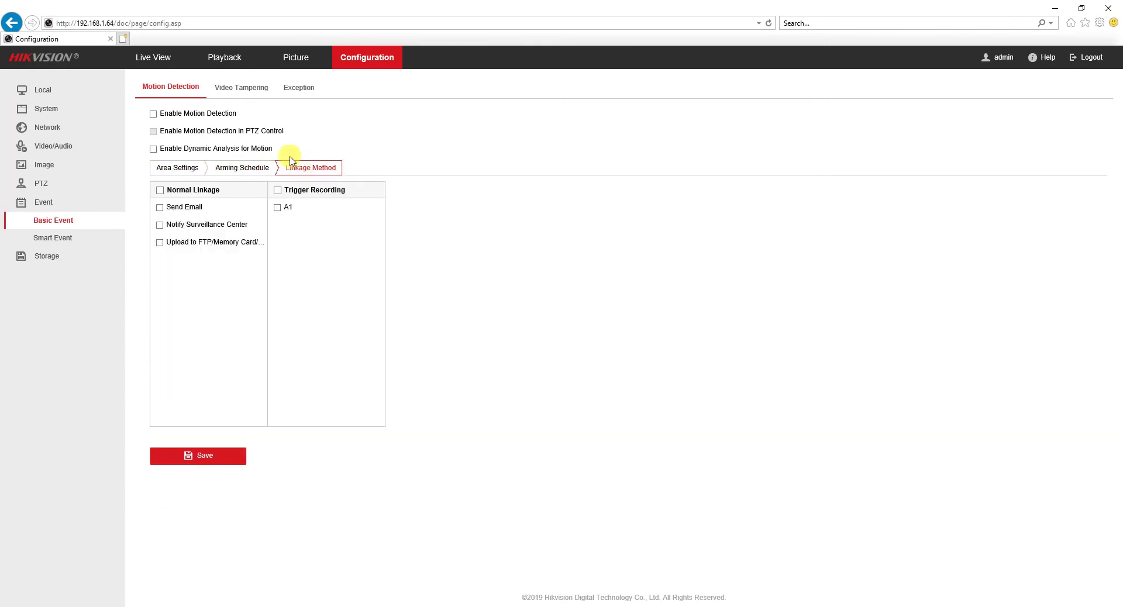
Step: Review the video tampering arming schedule and linkage method, and check the available exception types
click(239, 91)
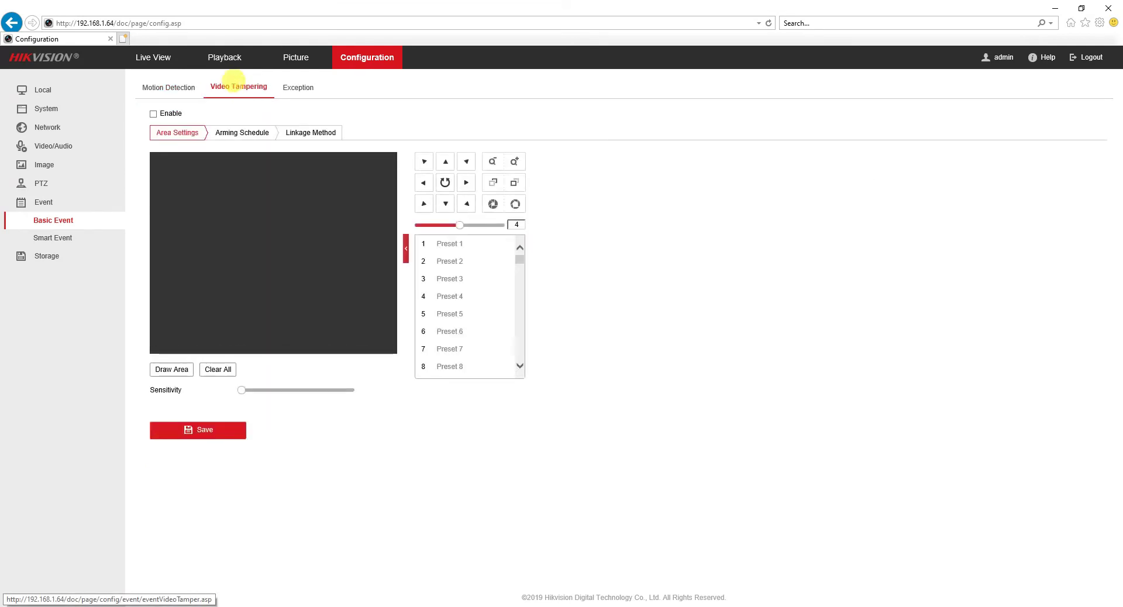
click(241, 133)
click(308, 138)
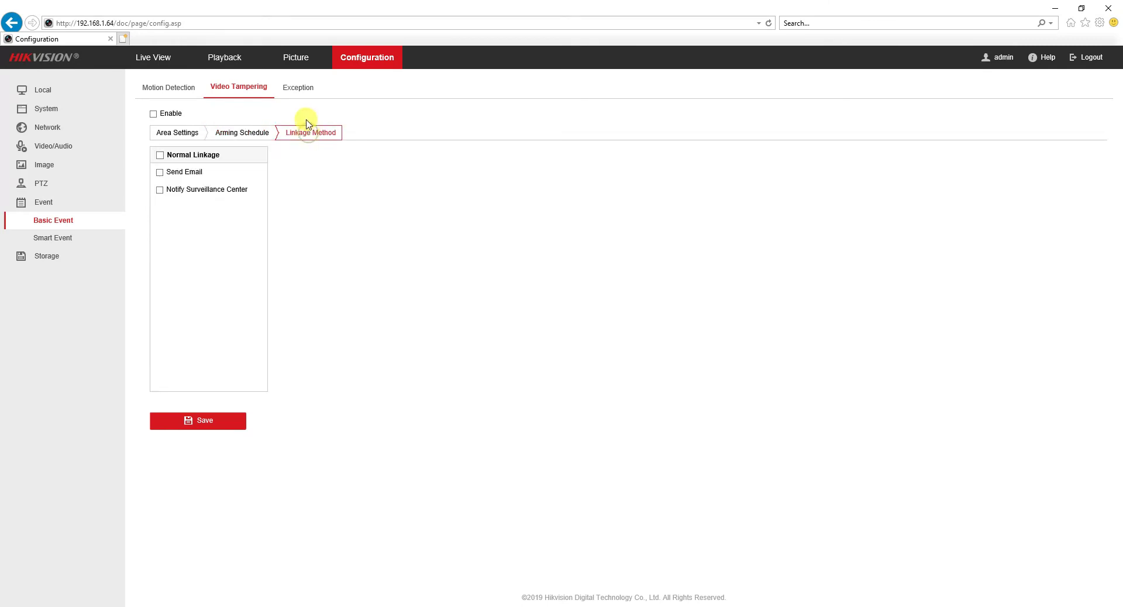
click(297, 87)
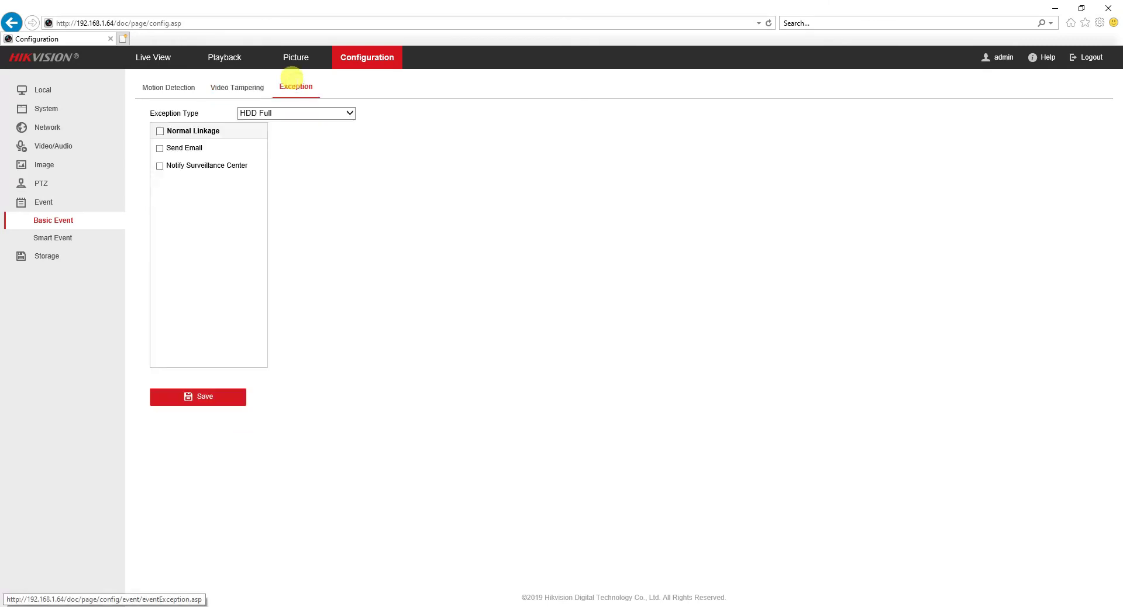
click(296, 113)
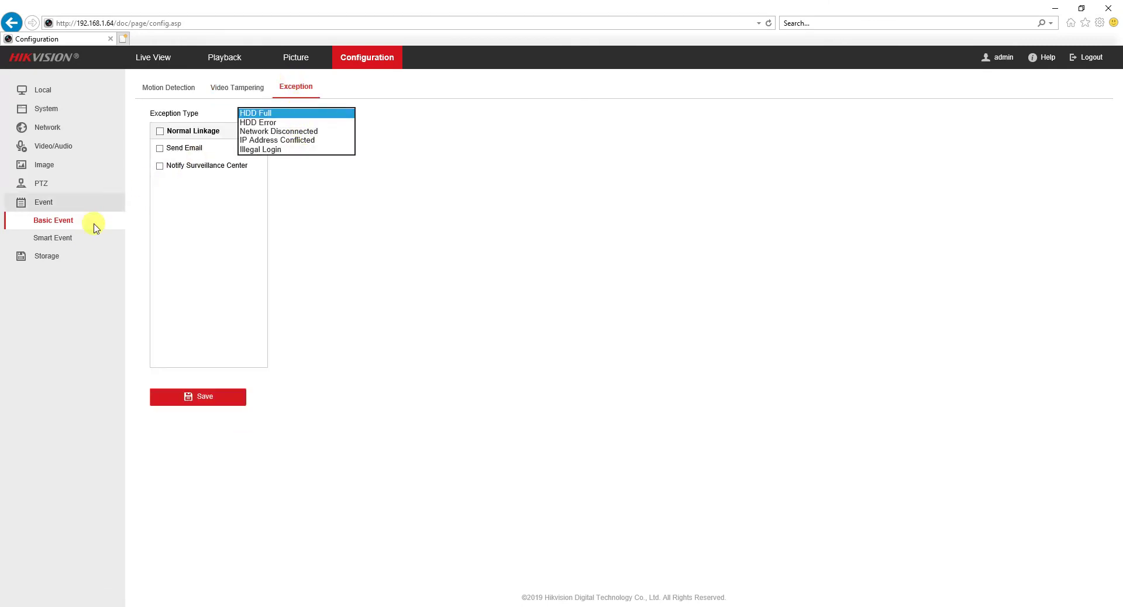
Step: Review the smart event intrusion detection settings, including the region choices, the arming schedule, and the linkage method
click(64, 239)
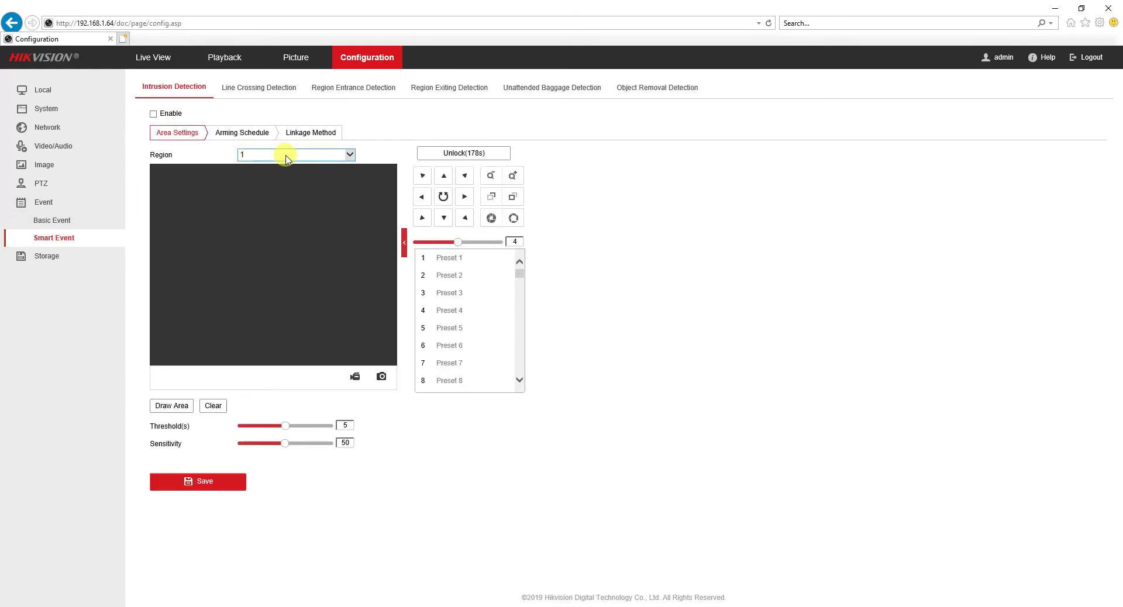
click(296, 155)
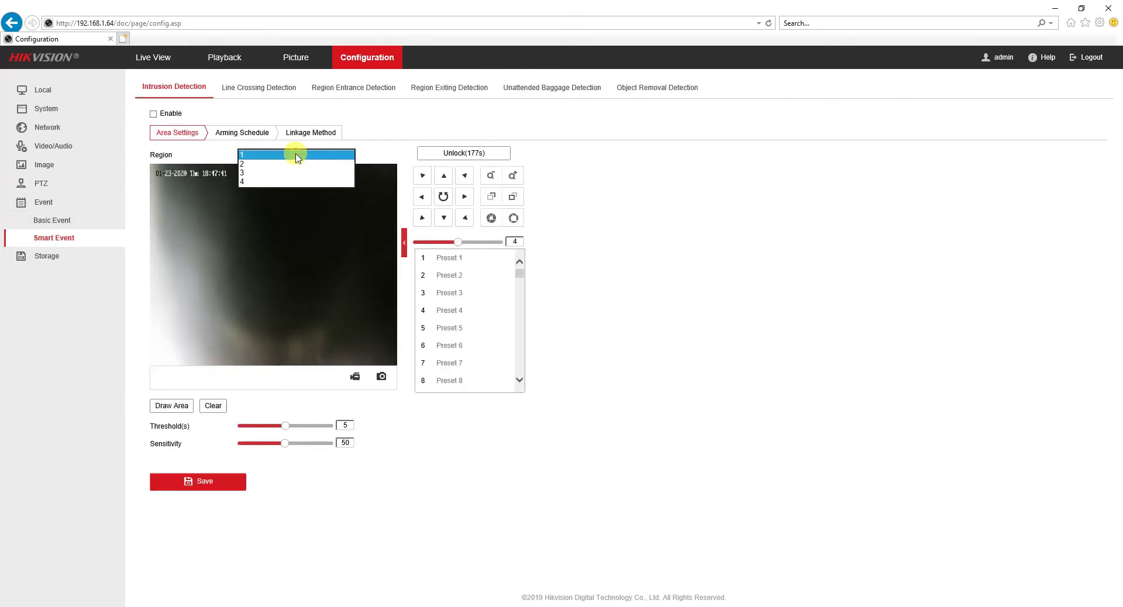
click(239, 132)
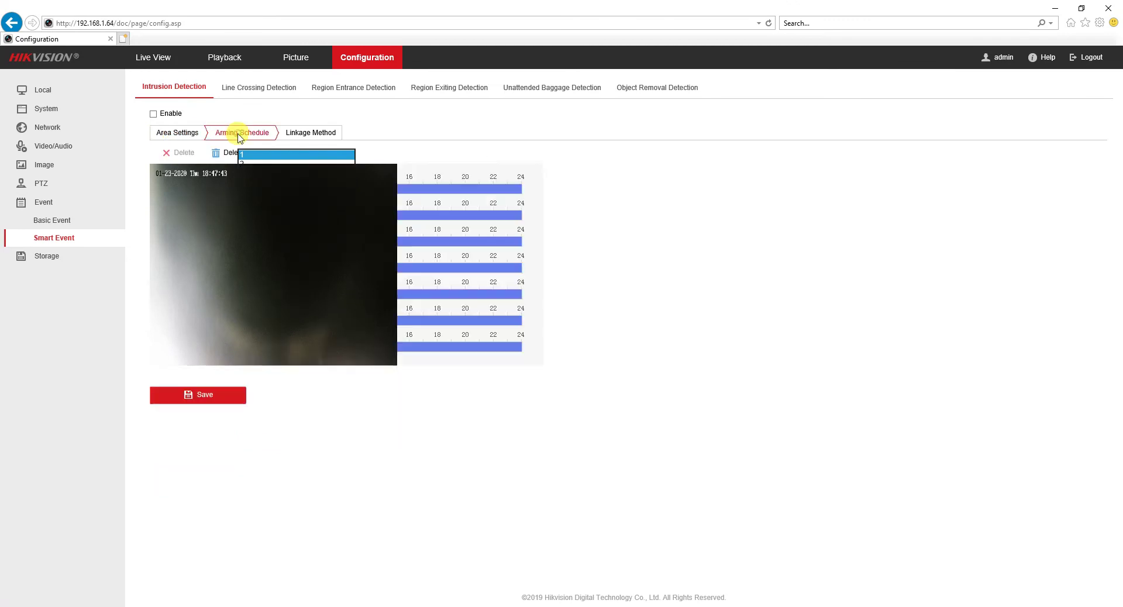
click(308, 133)
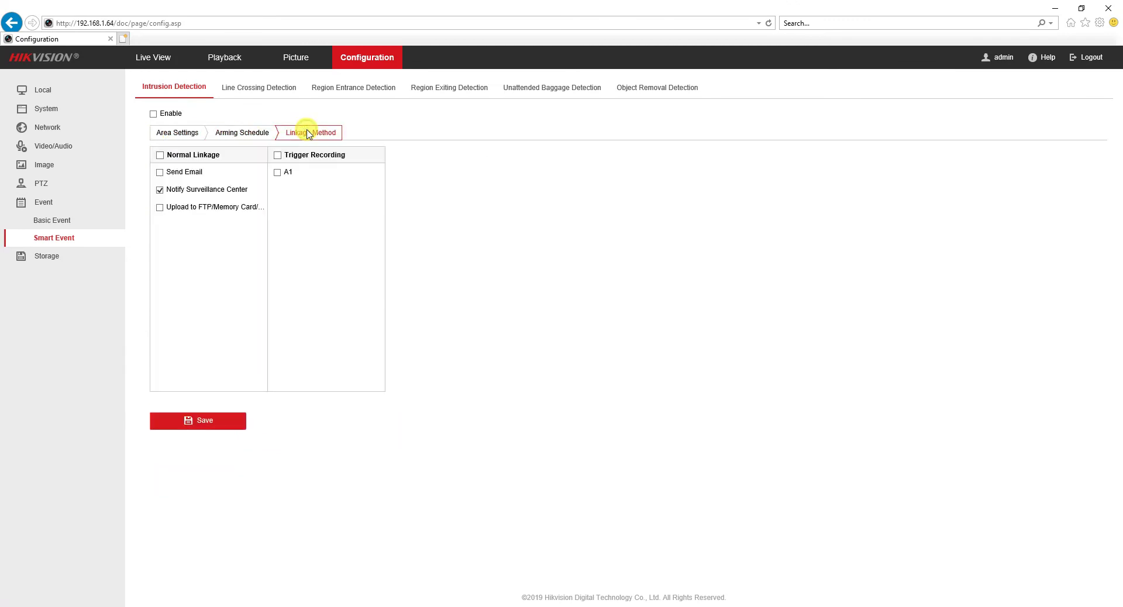
Step: Review the line crossing detection settings, including the line choices, the arming schedule, and the linkage method
click(252, 85)
click(266, 155)
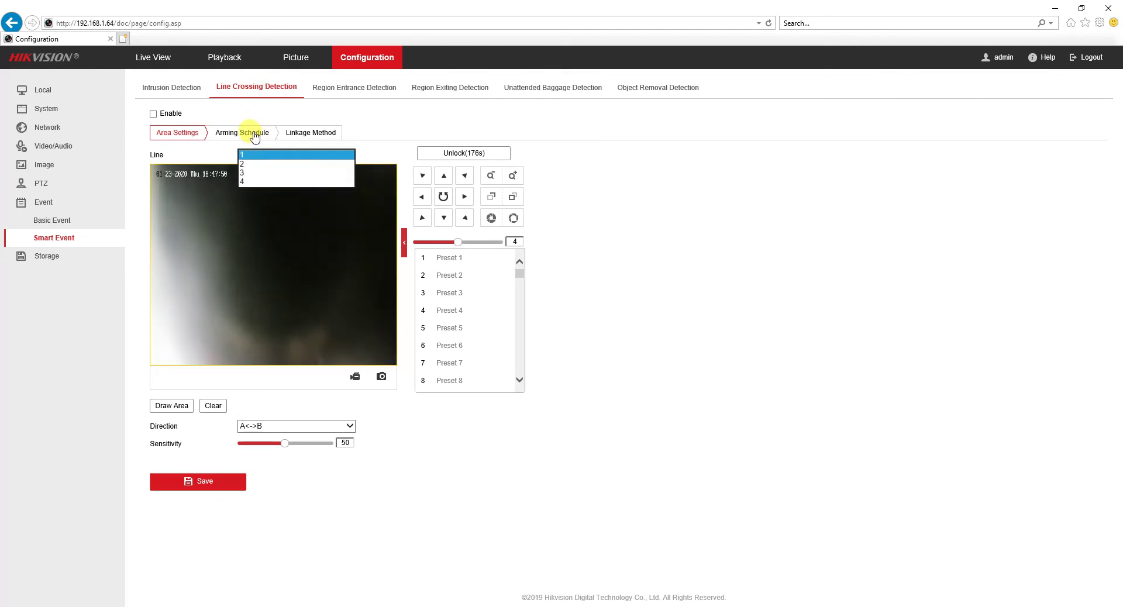
click(251, 133)
click(301, 135)
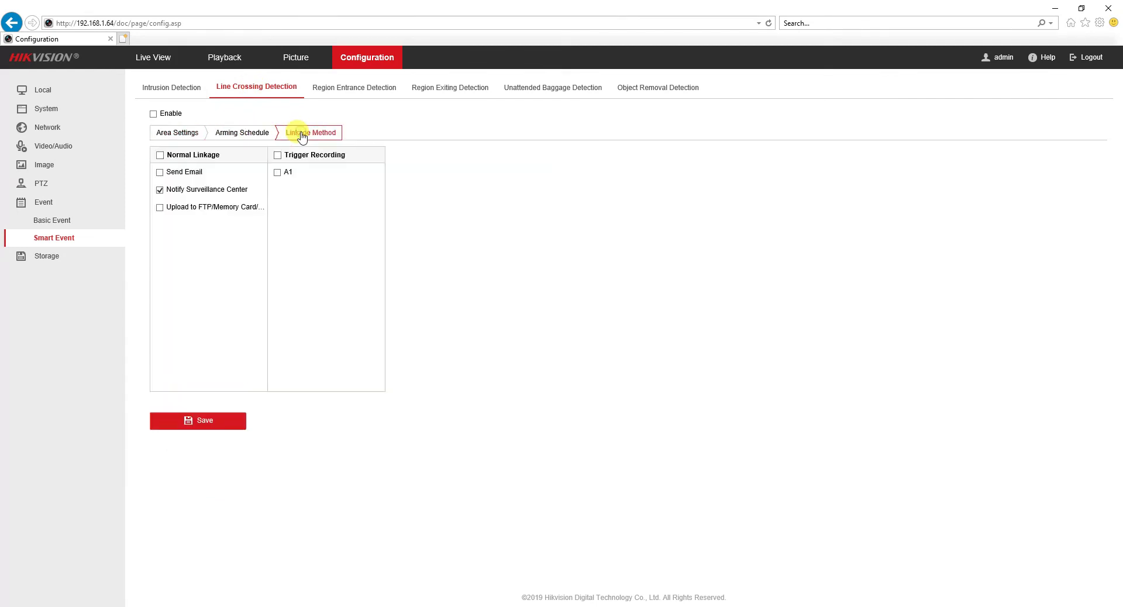
Step: Review the region entrance detection settings, including the region choices, the arming schedule, and the linkage method
click(345, 92)
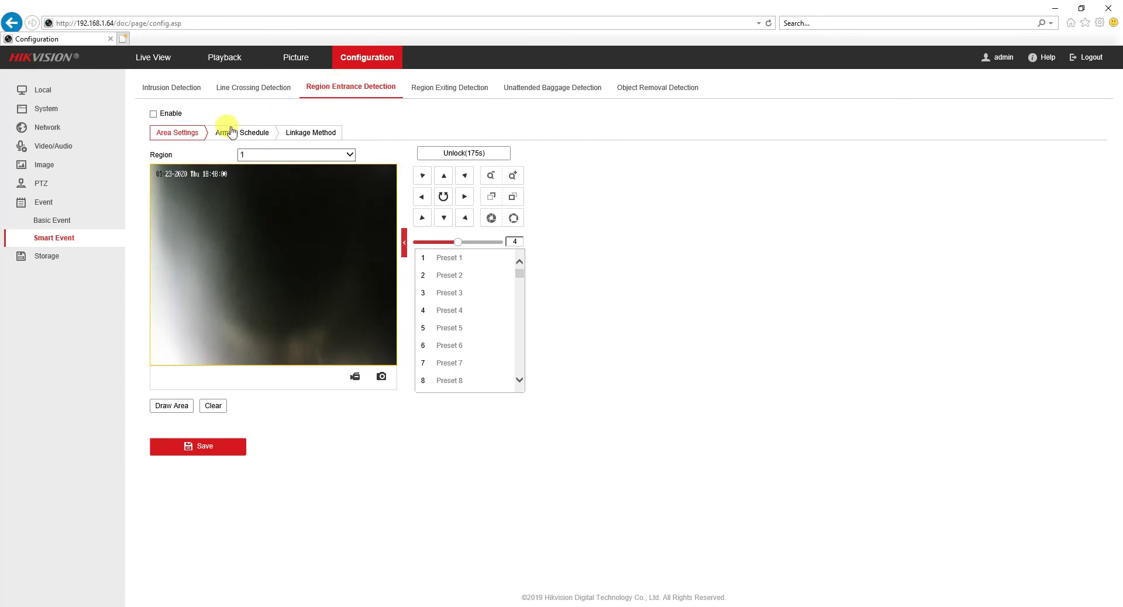
click(257, 155)
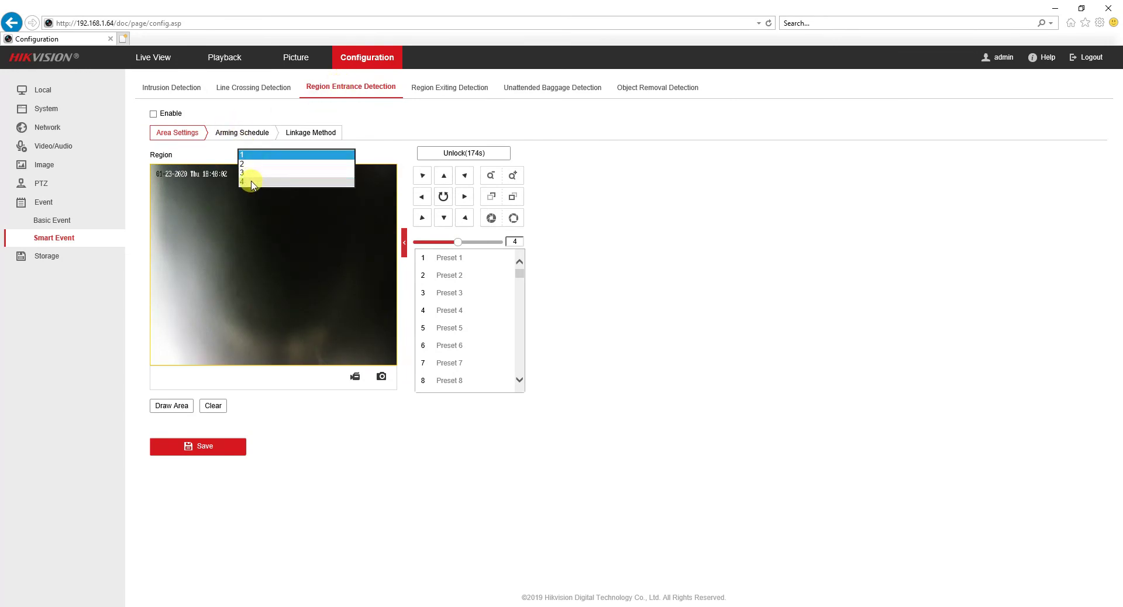
click(242, 134)
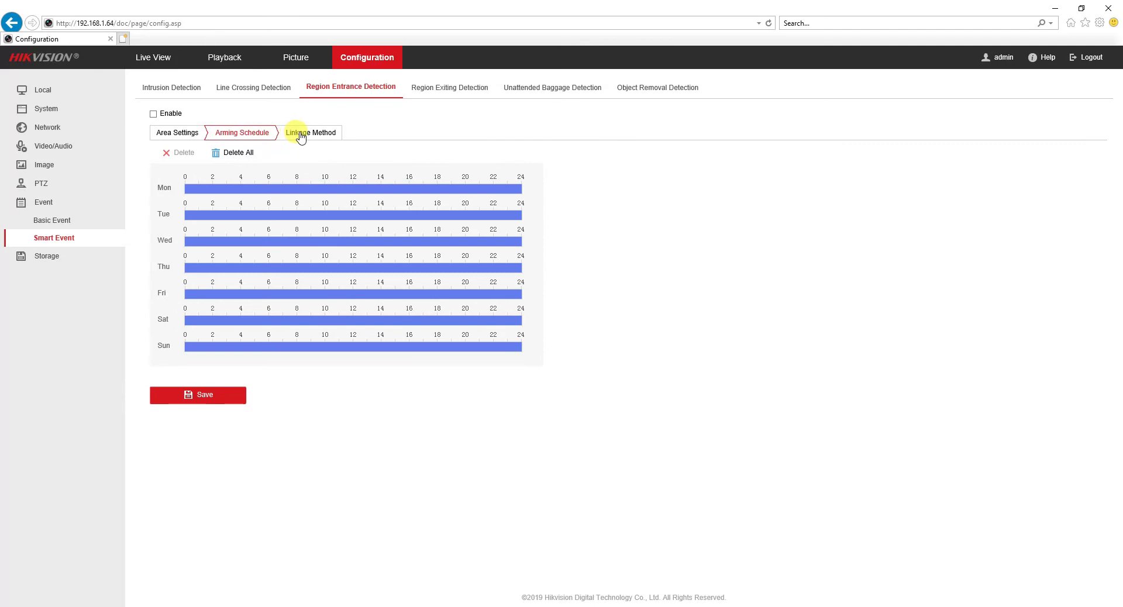
click(303, 136)
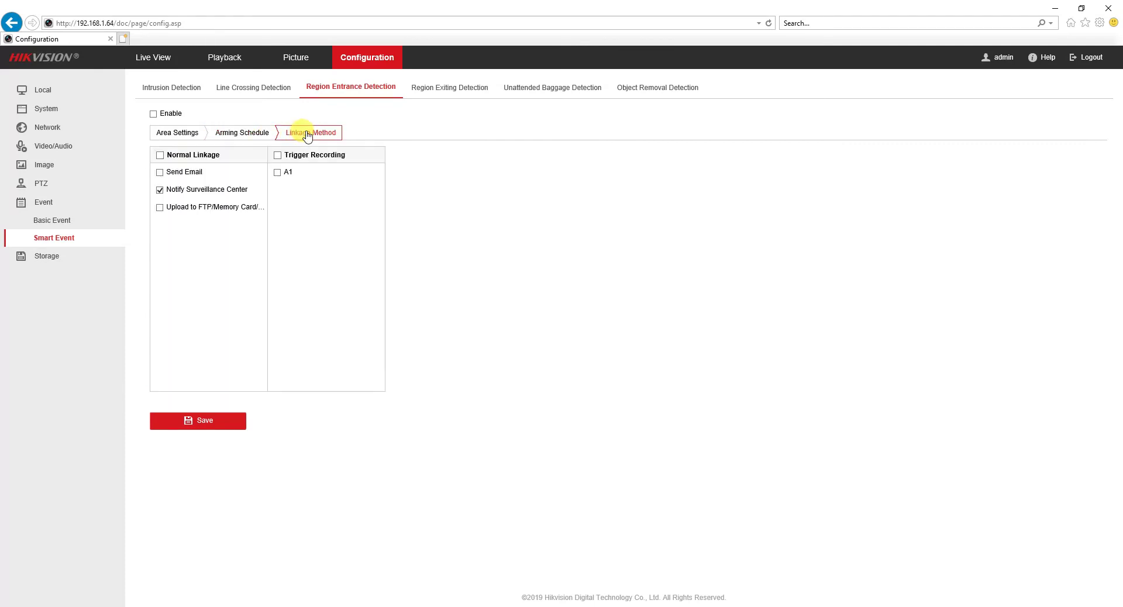
Step: Review the region exiting detection settings, including the region choices, the arming schedule, and the linkage method
click(436, 91)
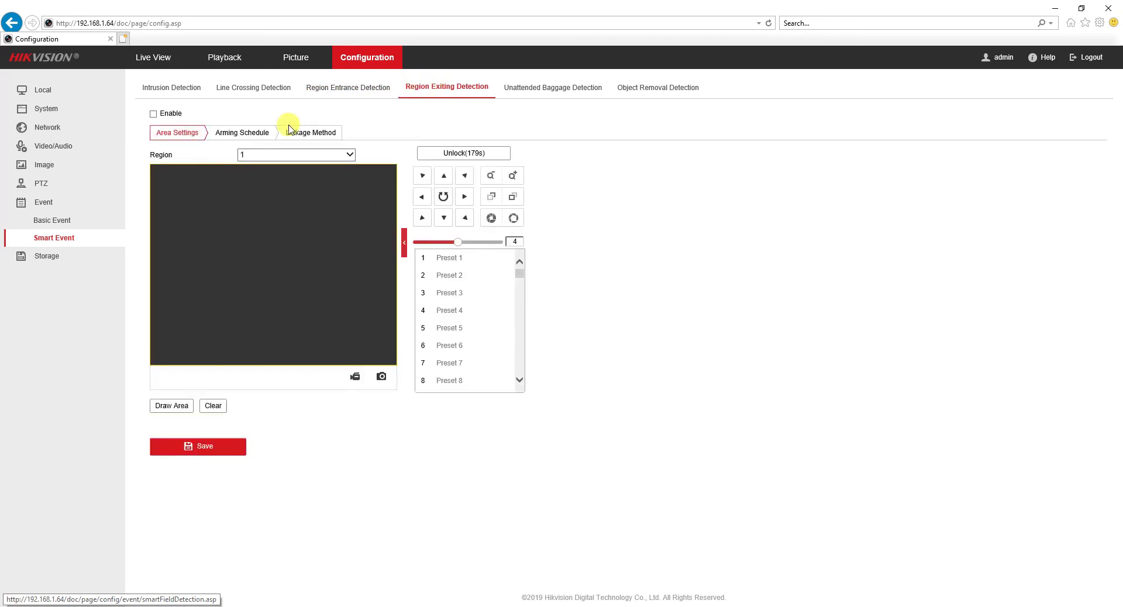
click(282, 155)
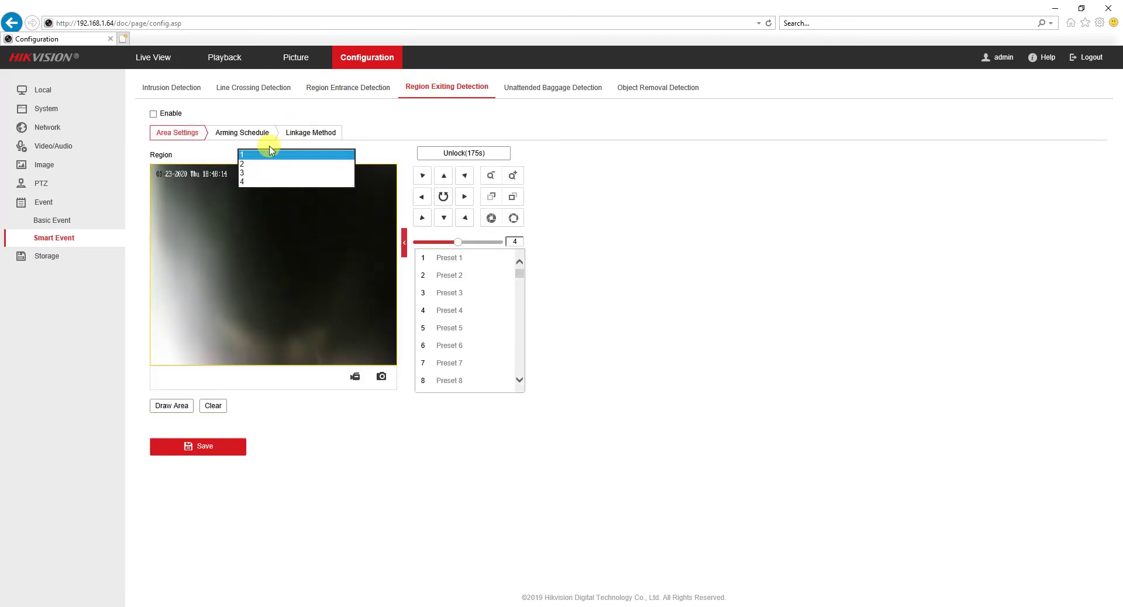
click(250, 135)
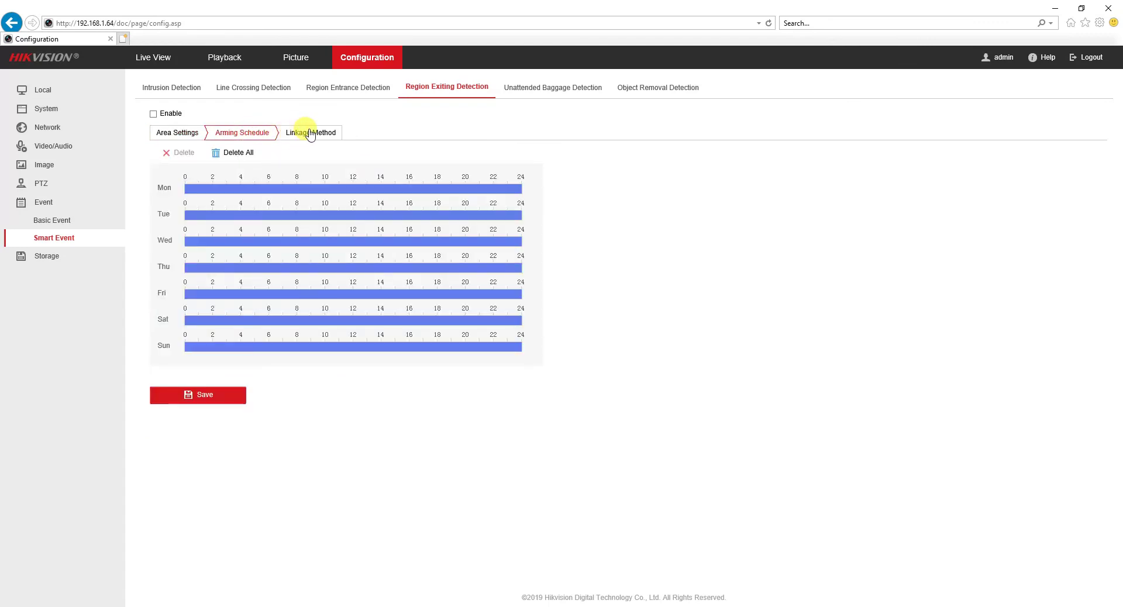
click(310, 134)
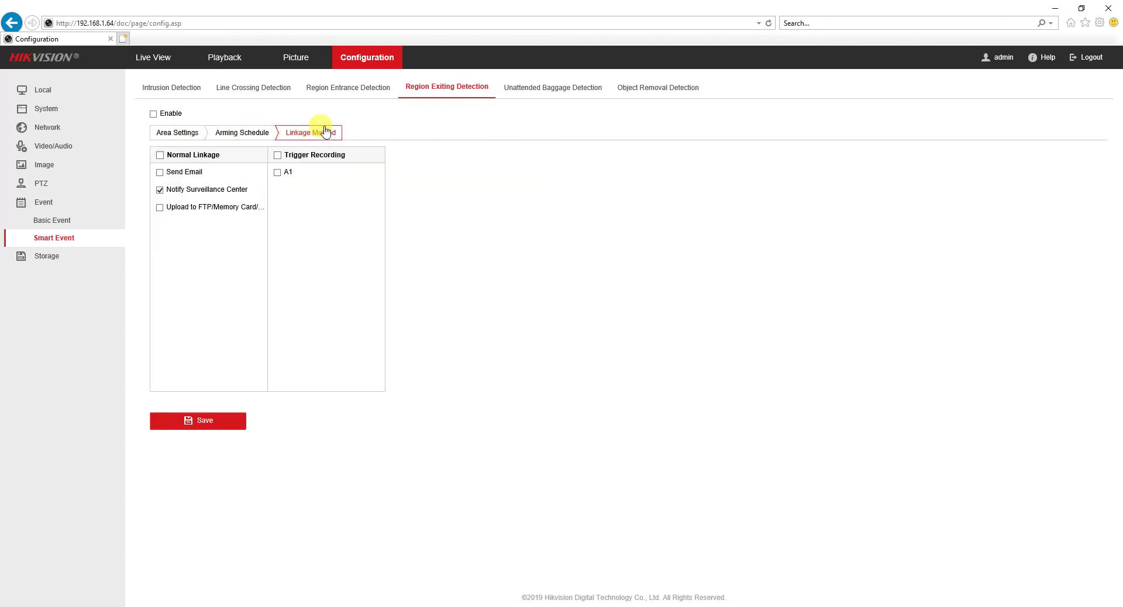
Step: Review the unattended baggage detection settings, including the region choices, the arming schedule, and the linkage method
click(543, 89)
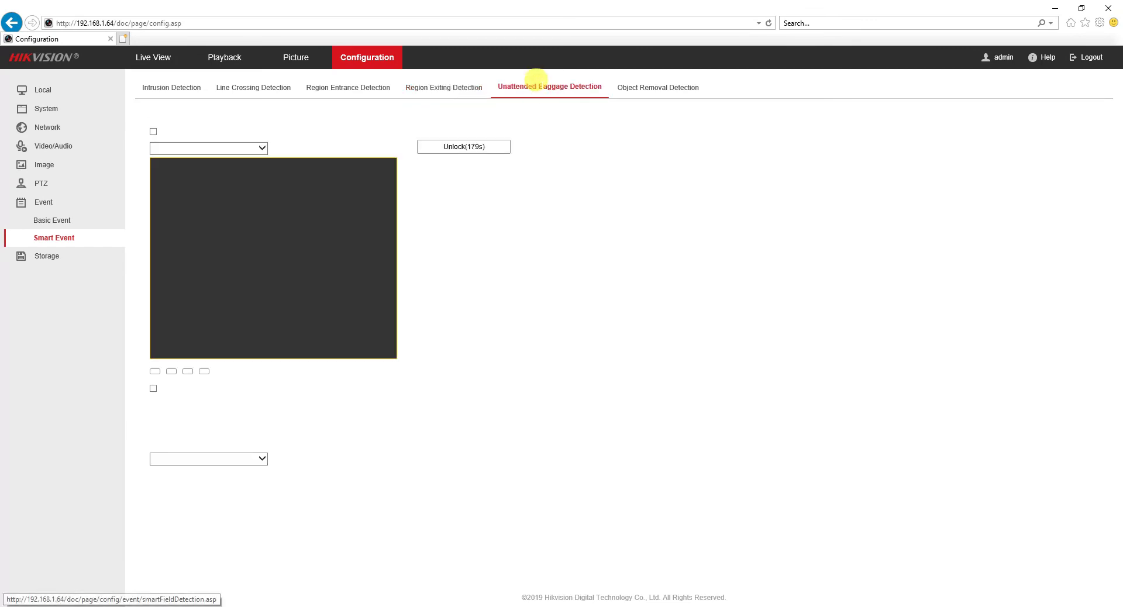
click(274, 155)
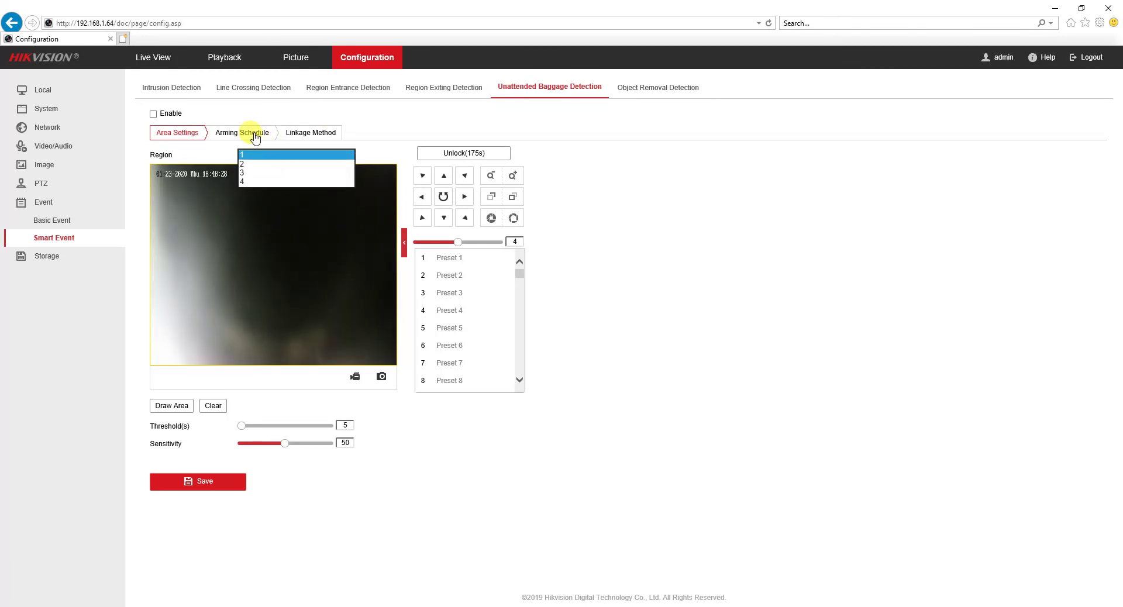
click(255, 133)
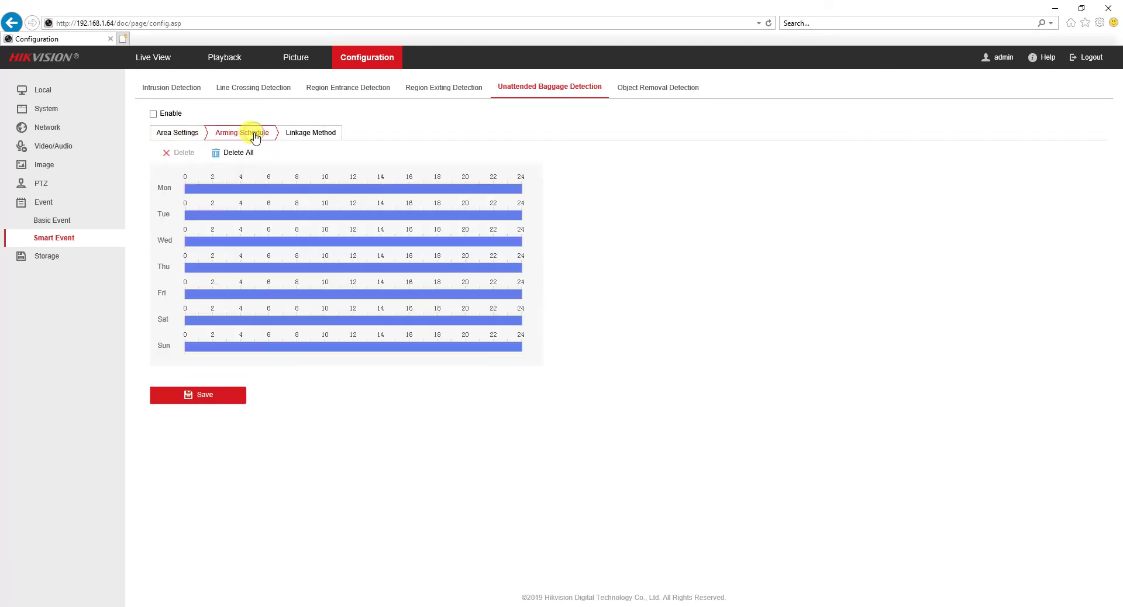
click(323, 135)
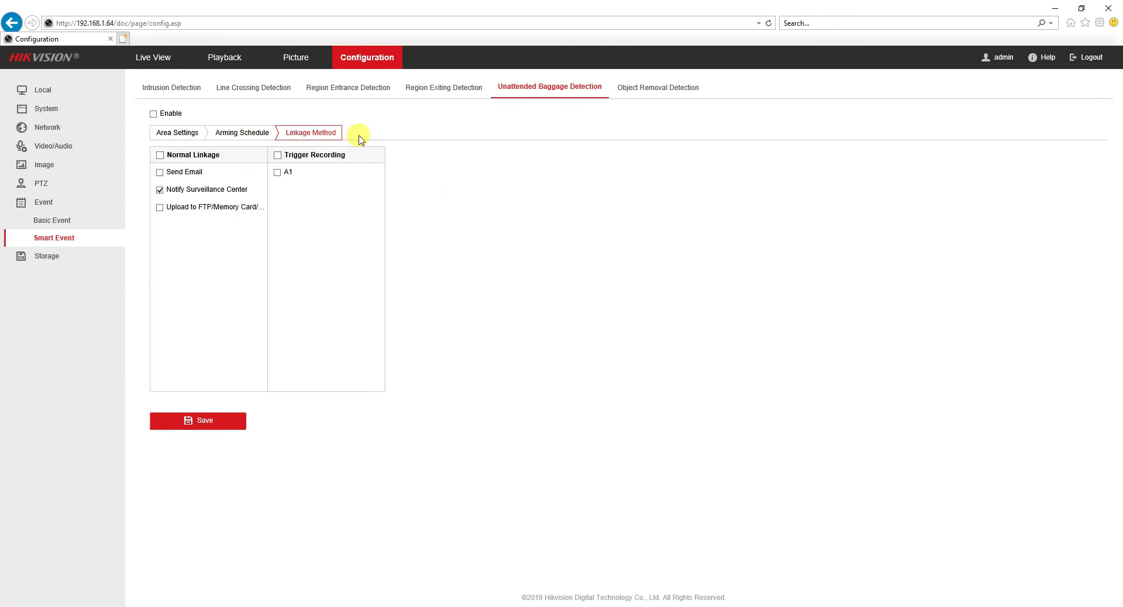
Step: Review the object removal detection settings, including the region choices, the arming schedule, and the linkage method
click(652, 91)
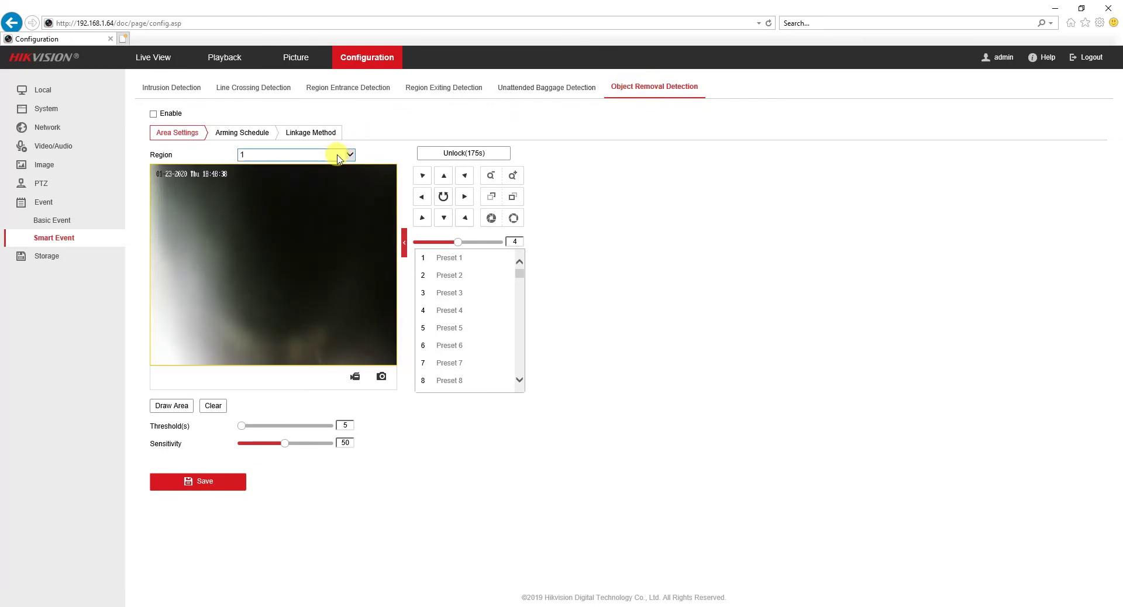
click(339, 155)
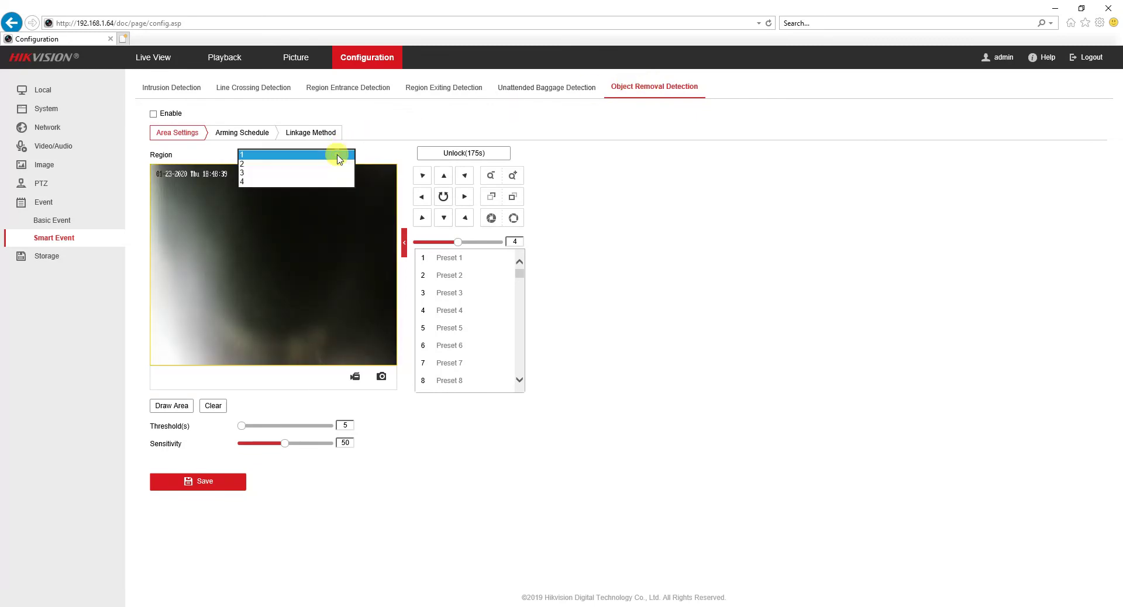
click(243, 134)
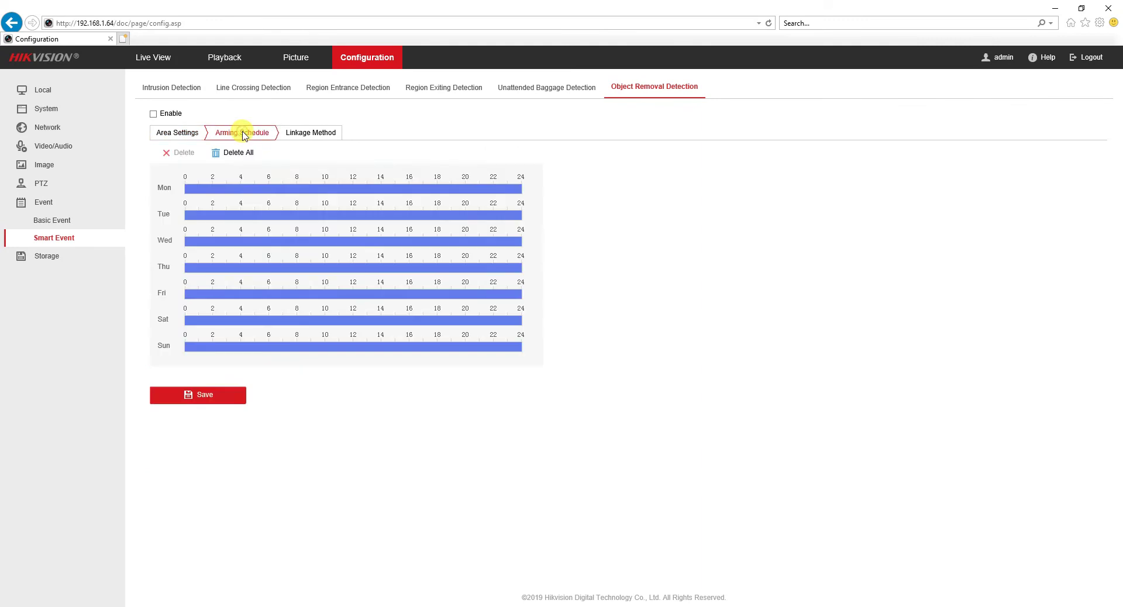
click(305, 135)
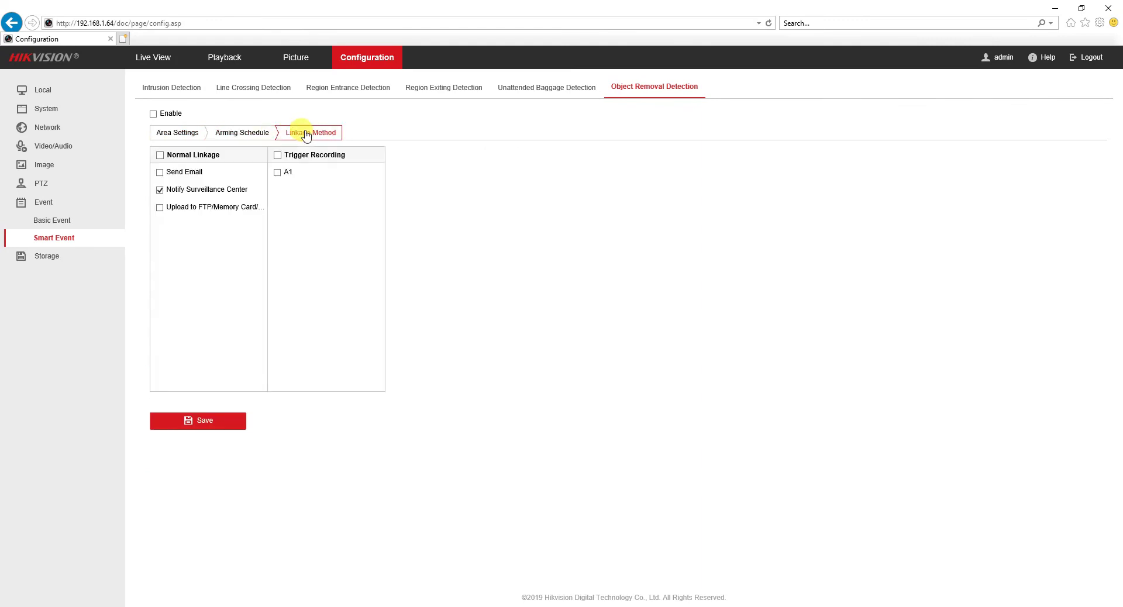
Step: Review the storage record schedule and its recording type choices, plus the capture schedule and capture parameters
click(53, 260)
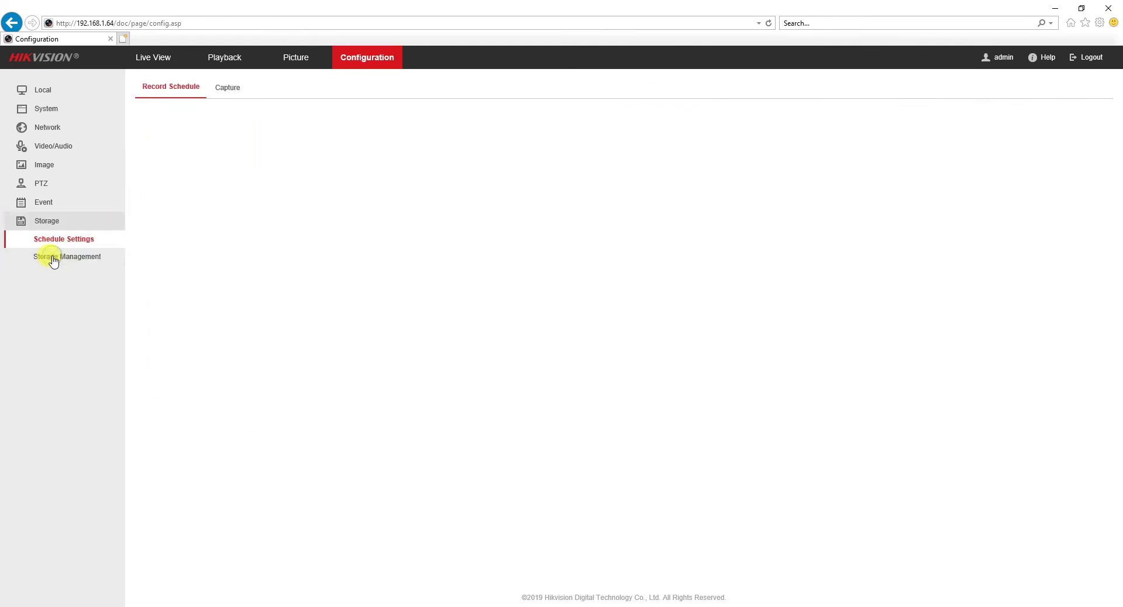
click(190, 141)
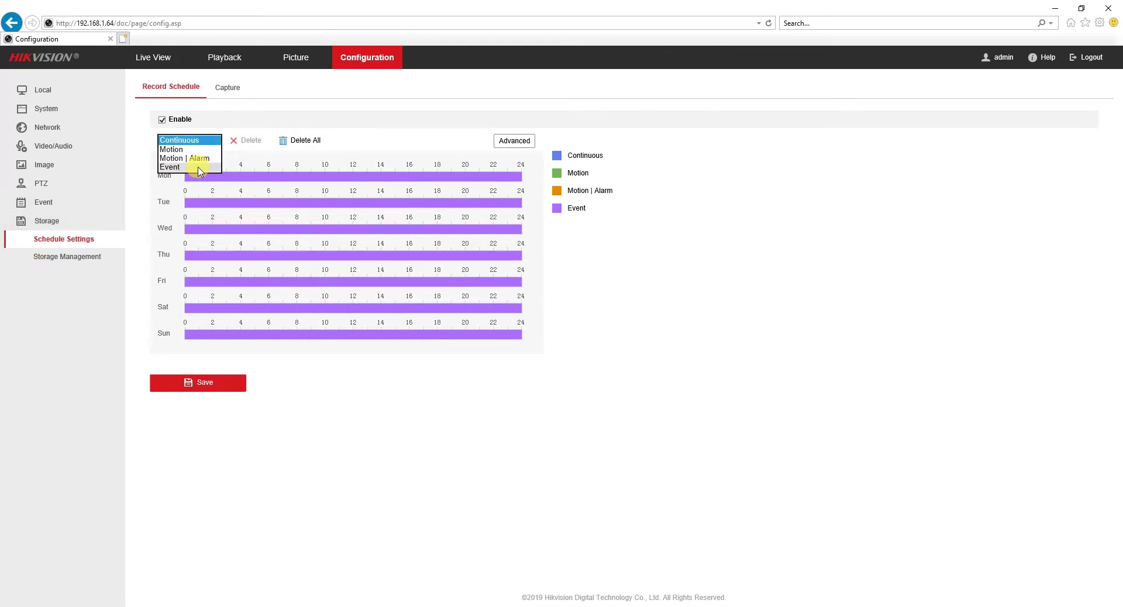
click(226, 88)
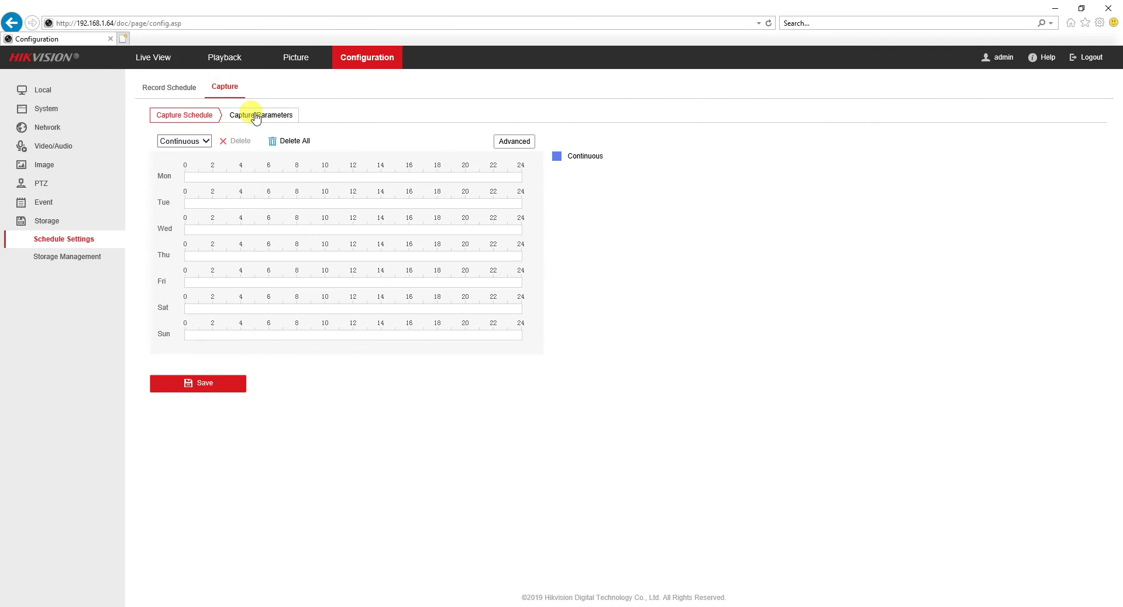
click(255, 116)
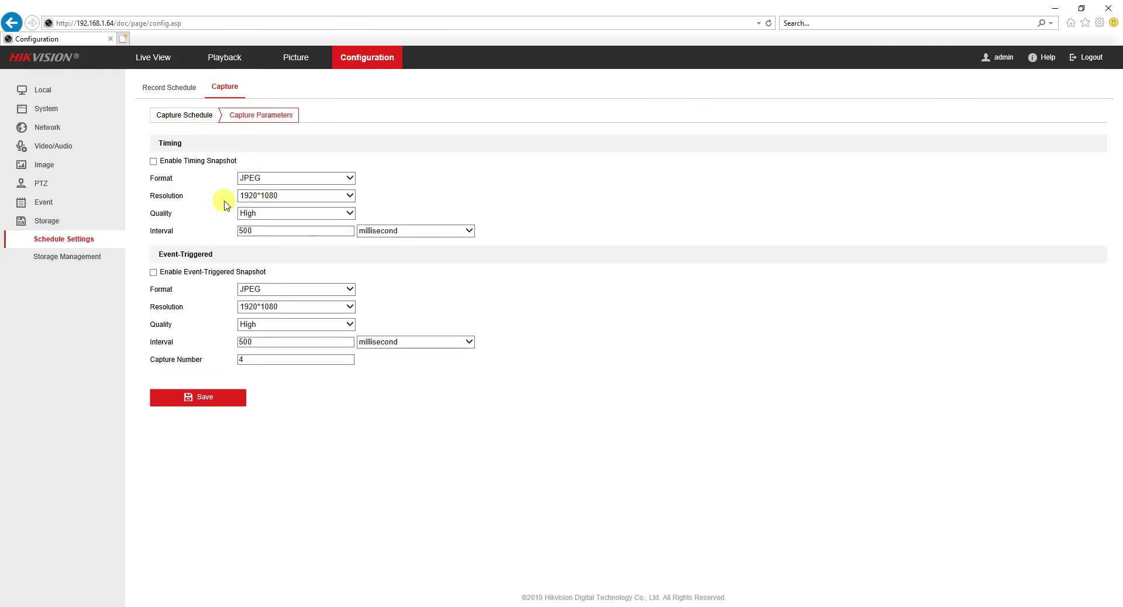
Step: Review the HDD management and Net HDD storage pages, and return to the camera's live view
click(91, 260)
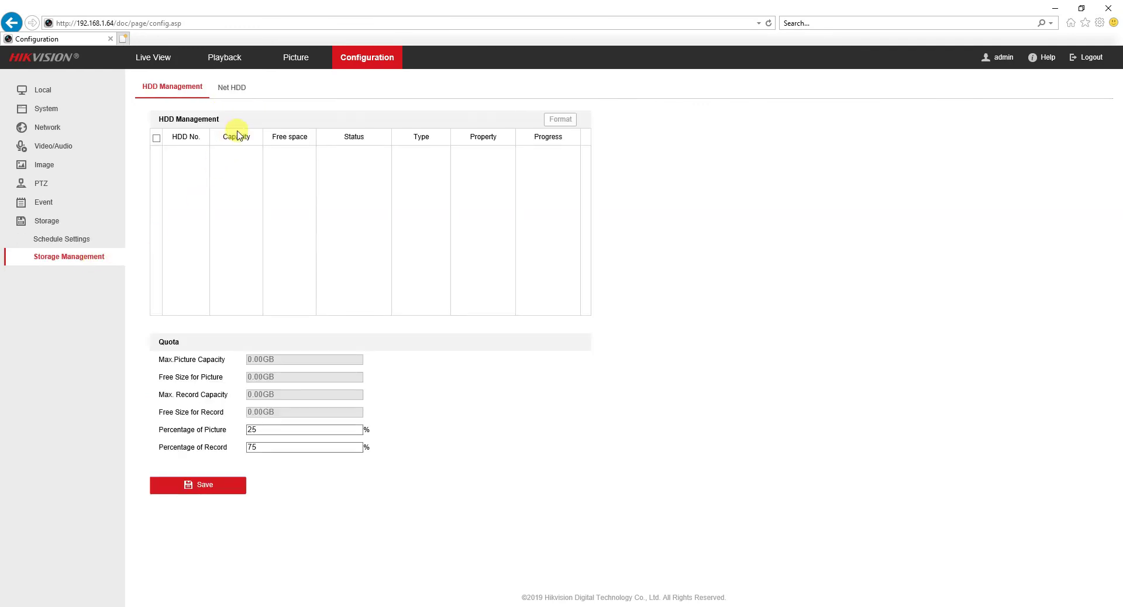
click(230, 87)
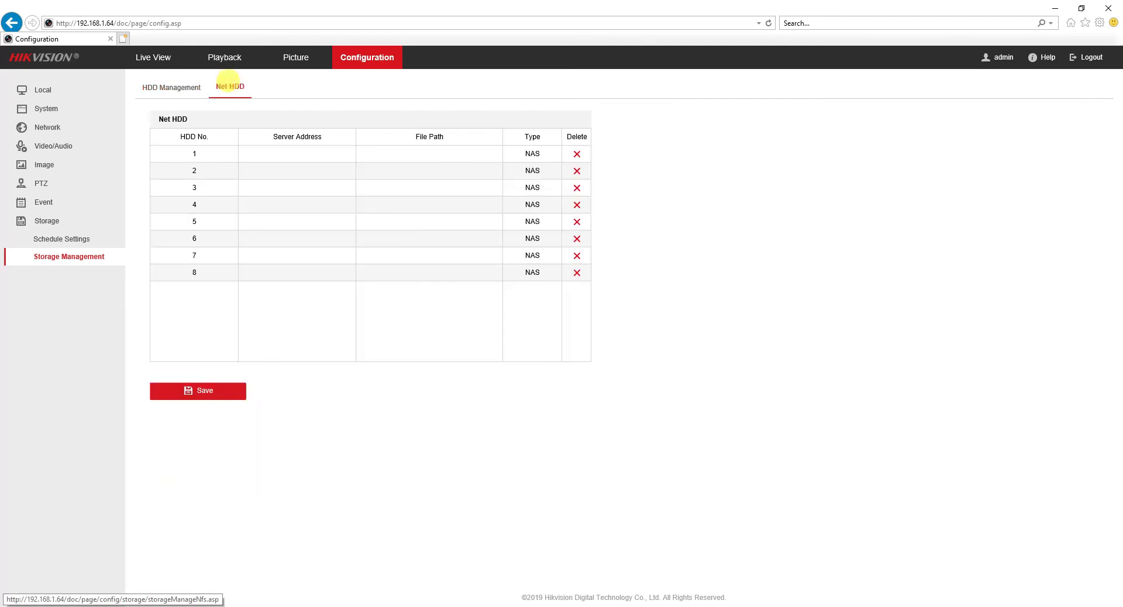
click(144, 57)
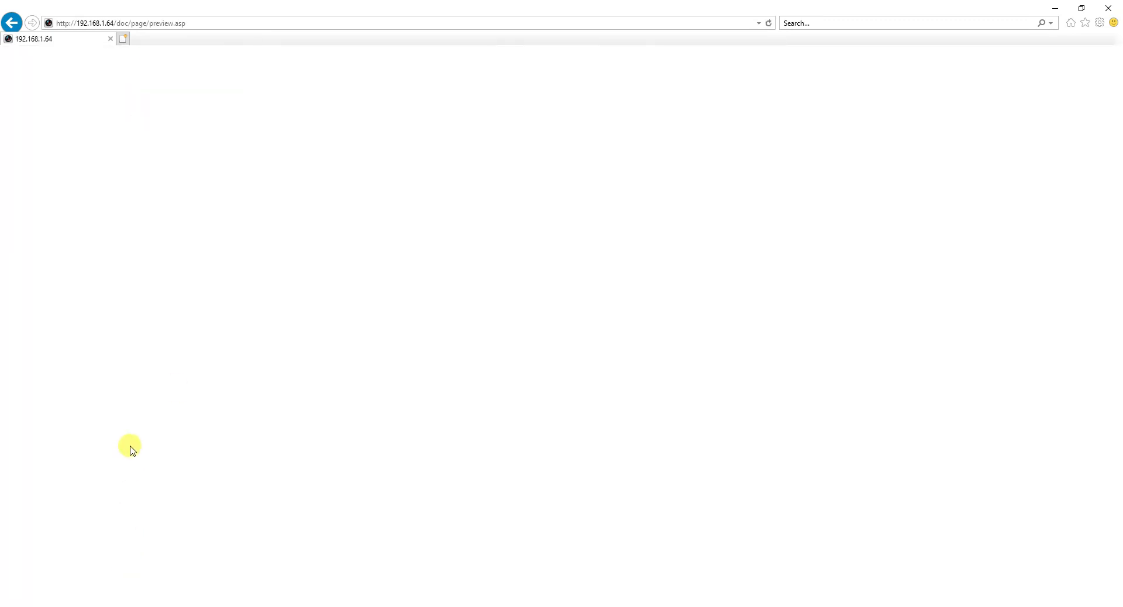